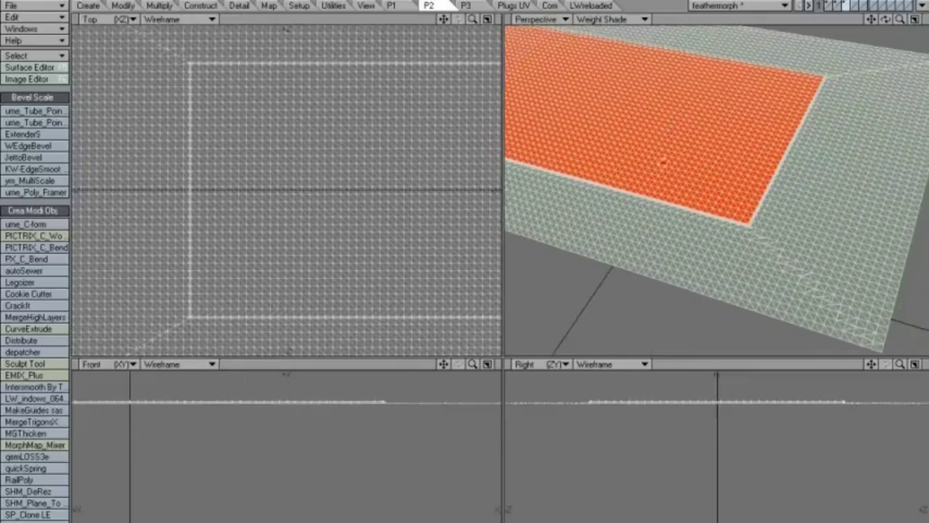
Show the table layer in the foreground with the flat tablecloth layer in the background
left_click_drag(729, 219, 738, 188, "ctrl+alt")
left_click_drag(672, 167, 633, 190, "alt")
left_click_drag(644, 166, 714, 196, "alt+shift")
left_click(828, 5)
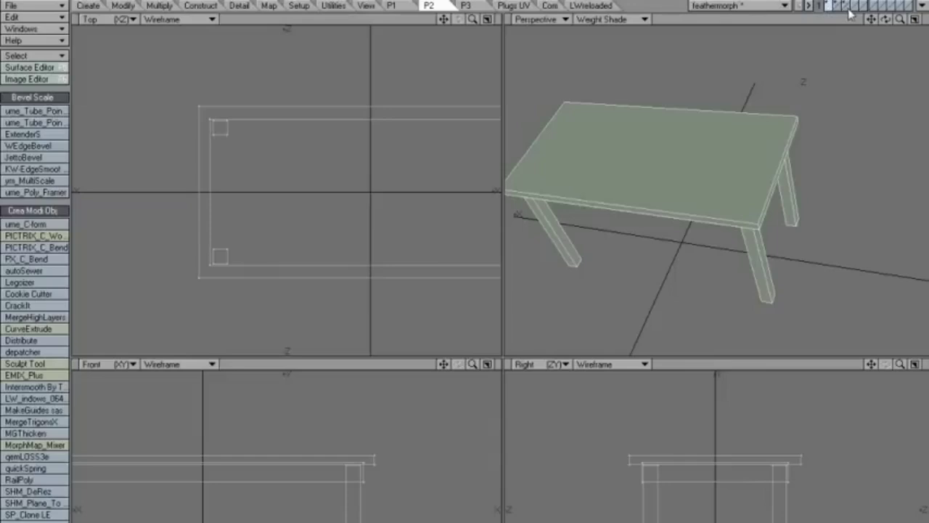
left_click(847, 8)
mouse_move(719, 136)
left_mouse_down("alt")
mouse_move(770, 180)
mouse_move(790, 158)
left_mouse_up("alt")
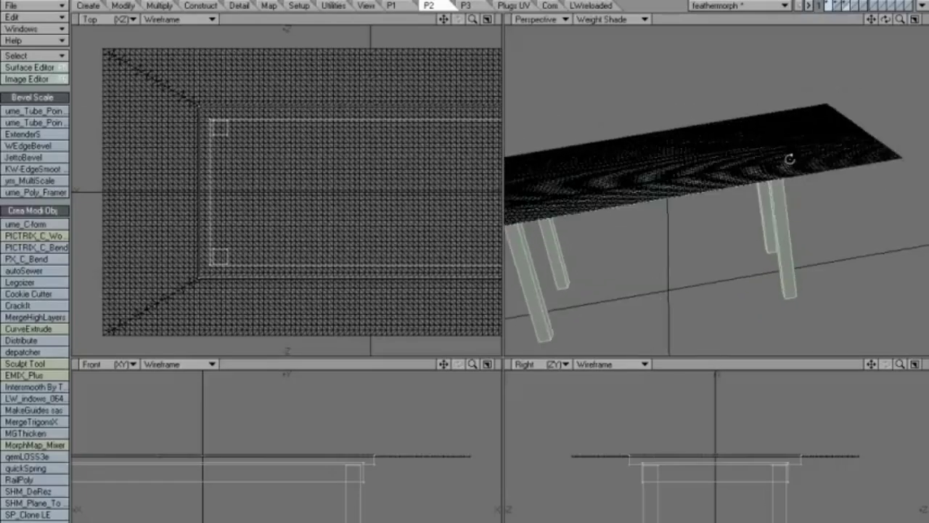
Swap the foreground and background layers and examine the tablecloth's raised rounded edge against the tabletop's border
key("apostrophe")
left_click_drag(622, 469, 765, 406, "ctrl+alt")
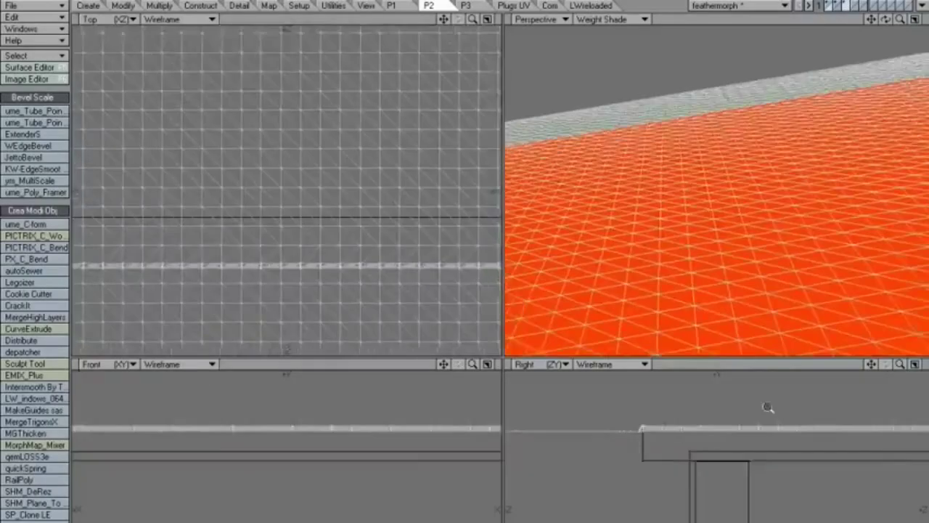
left_click_drag(637, 439, 808, 404, "alt")
left_click_drag(724, 376, 650, 407, "alt")
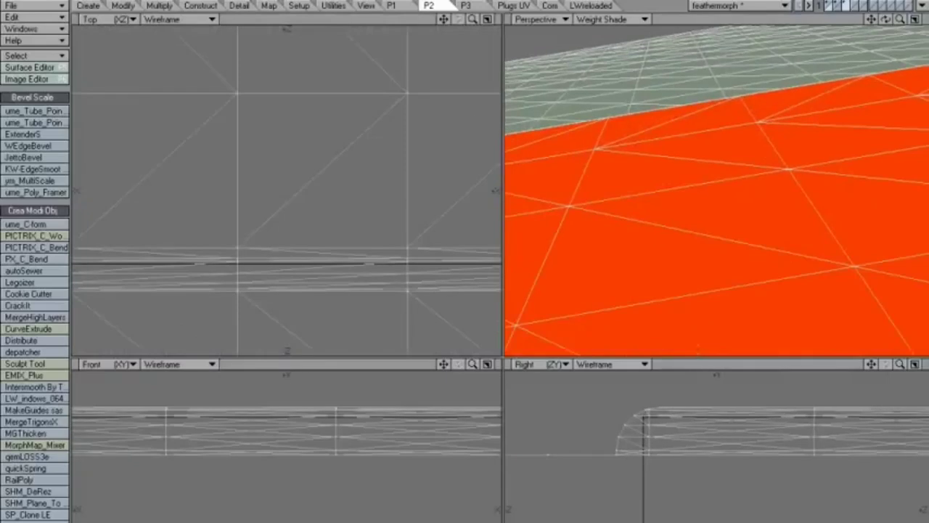
key("a")
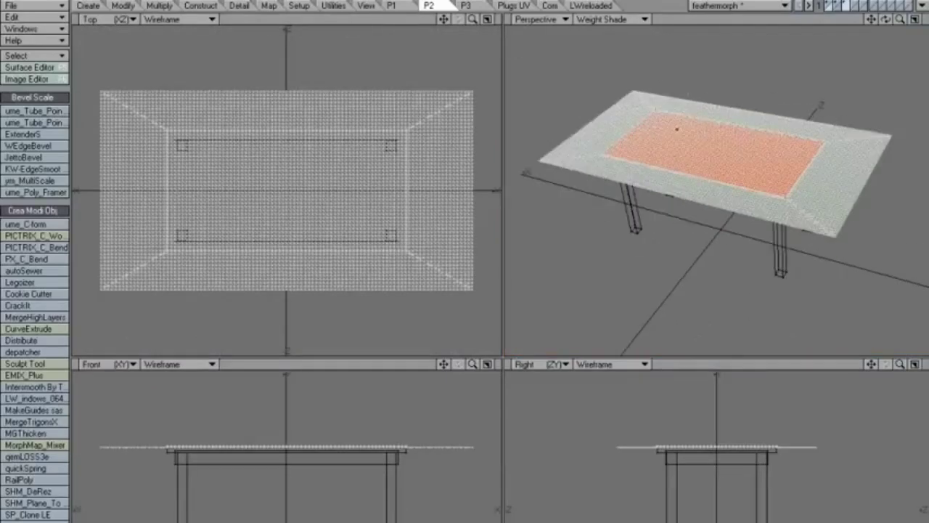
View the flat cloth above the table in Layout, and return to Modeler to display the second layer
key("F12")
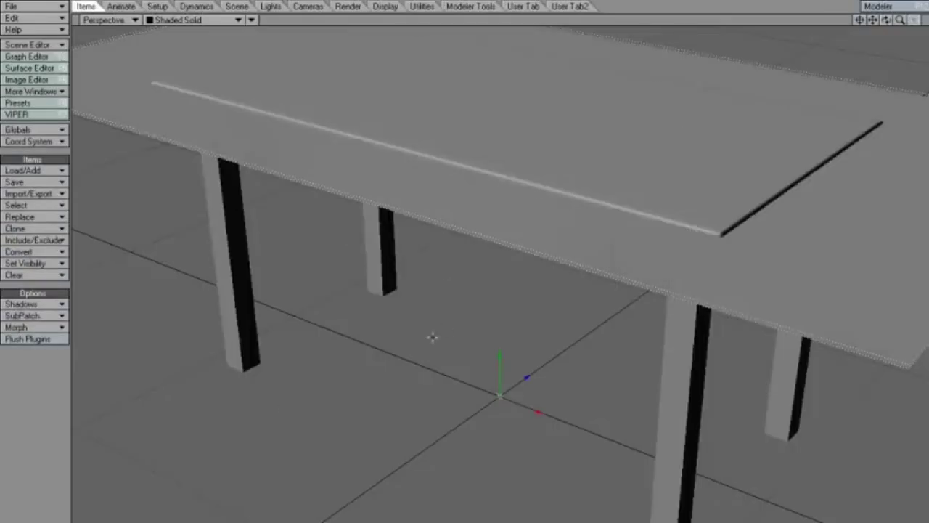
scroll(433, 336, "down", 4)
scroll(363, 353, "up", 1)
key("F12")
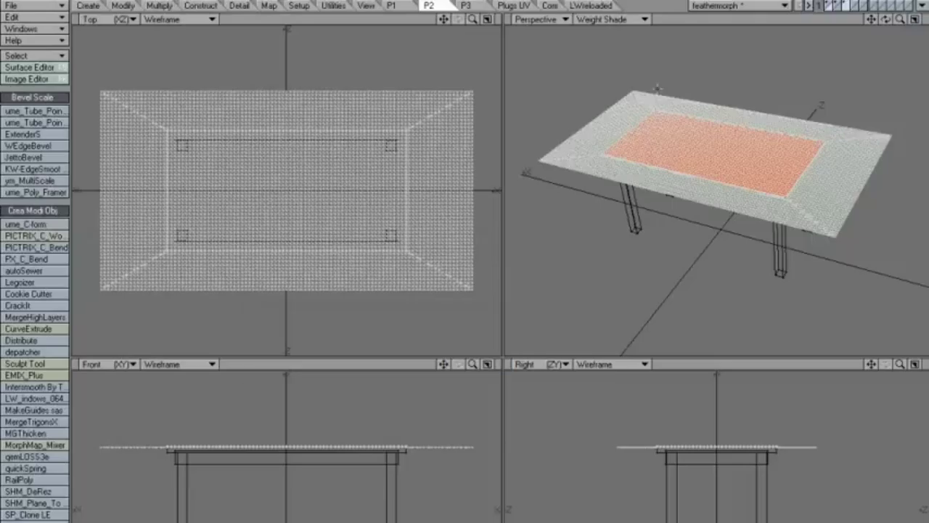
left_click(839, 5)
Switch to Layout and open the object properties of the cloth object, feathermorph:Layer3
key("alt+Tab")
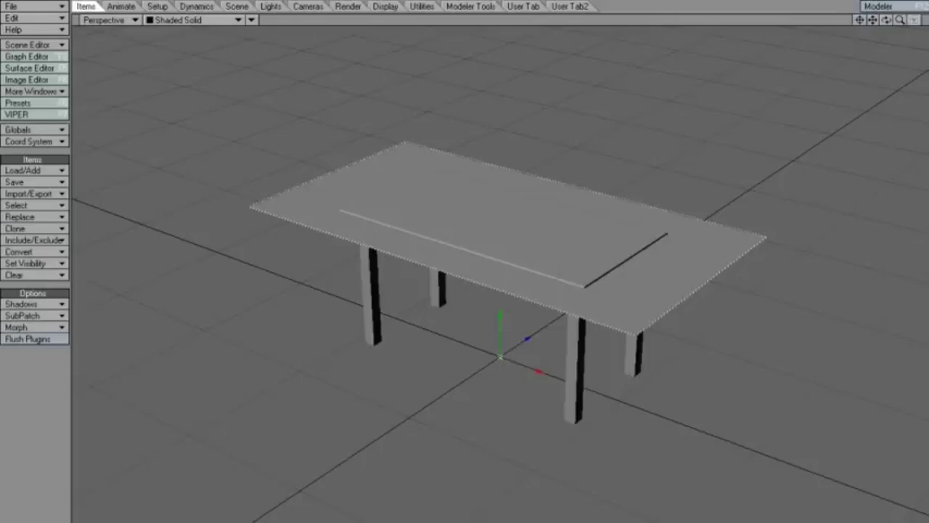
key("Down")
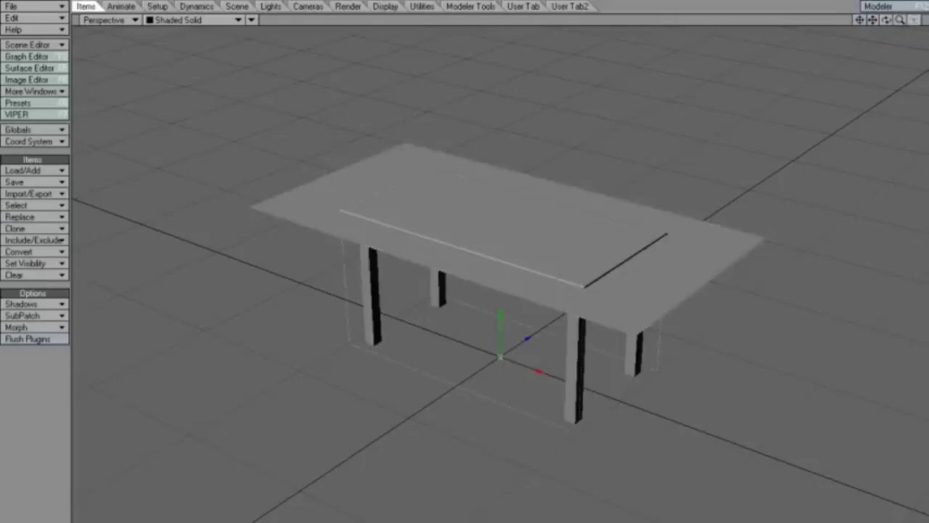
key("Up")
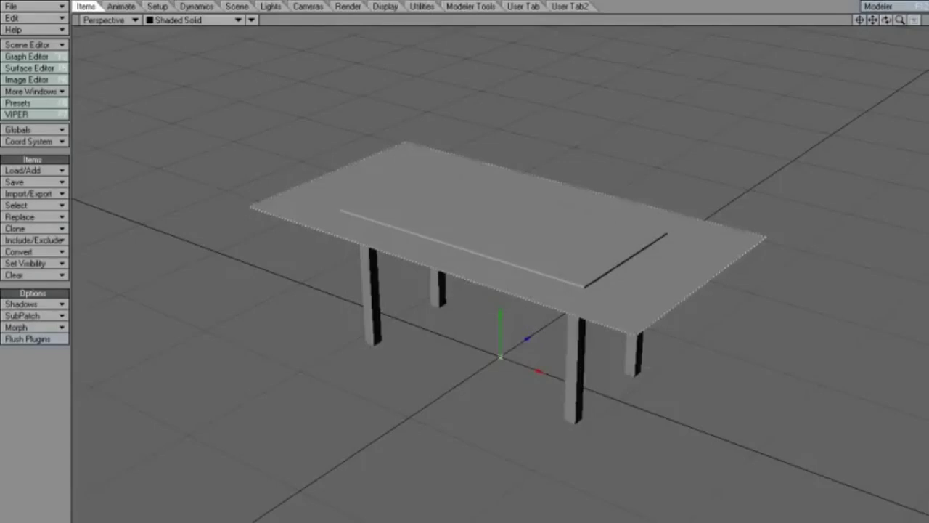
key("p")
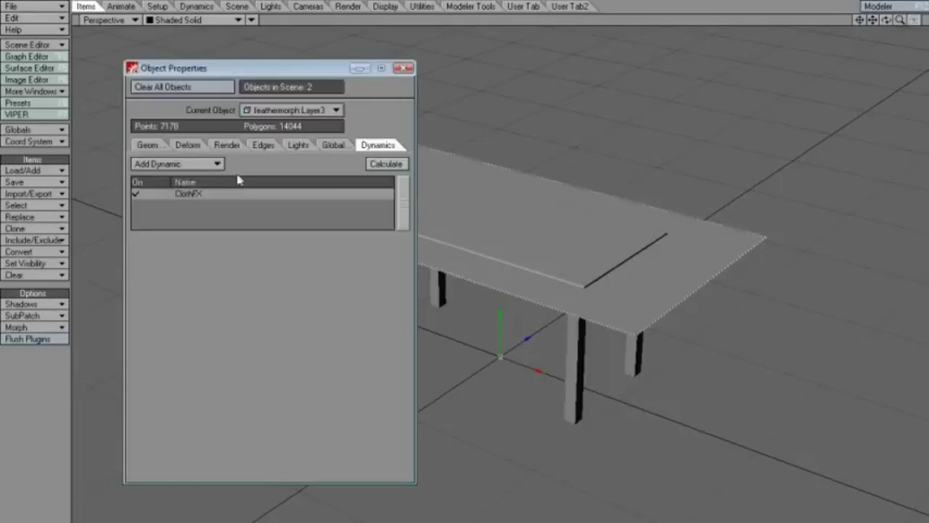
Examine the ClothFX file, basic and collision settings of the cloth object
left_click(194, 194)
left_click(297, 249)
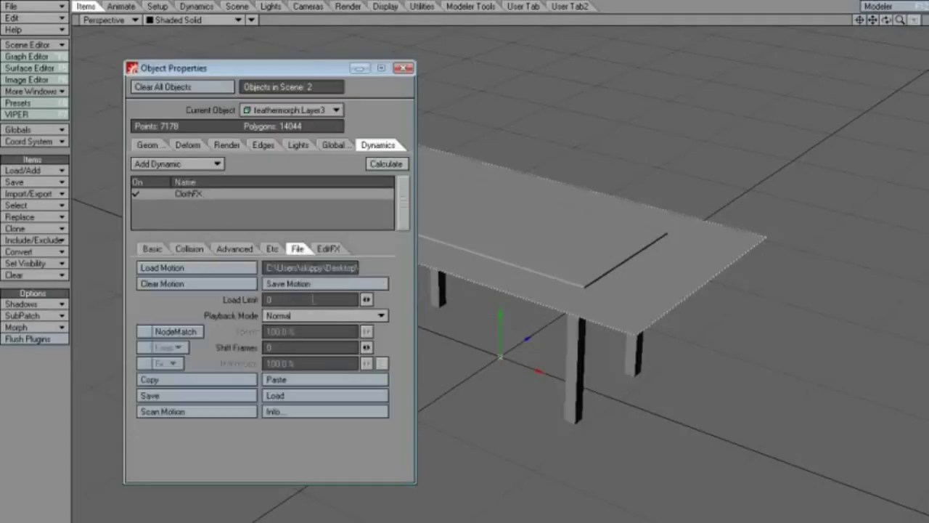
left_click(153, 249)
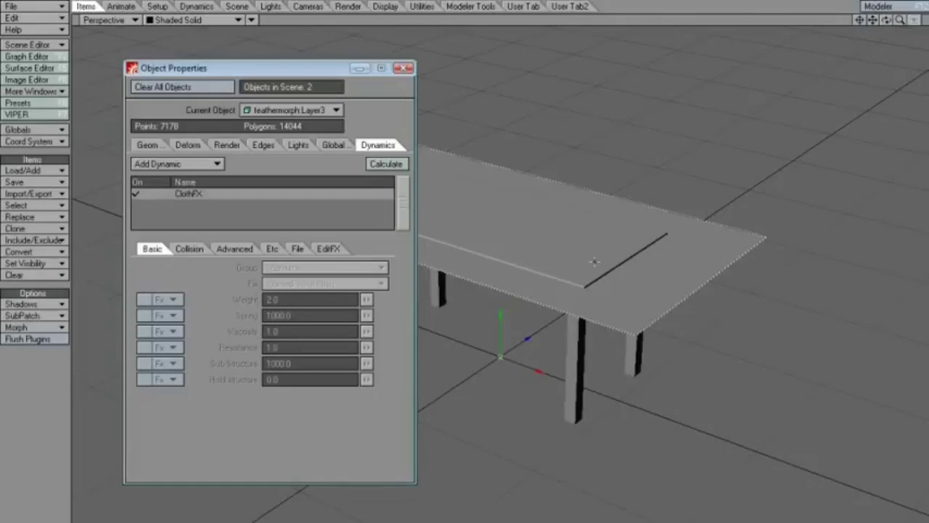
left_click(190, 249)
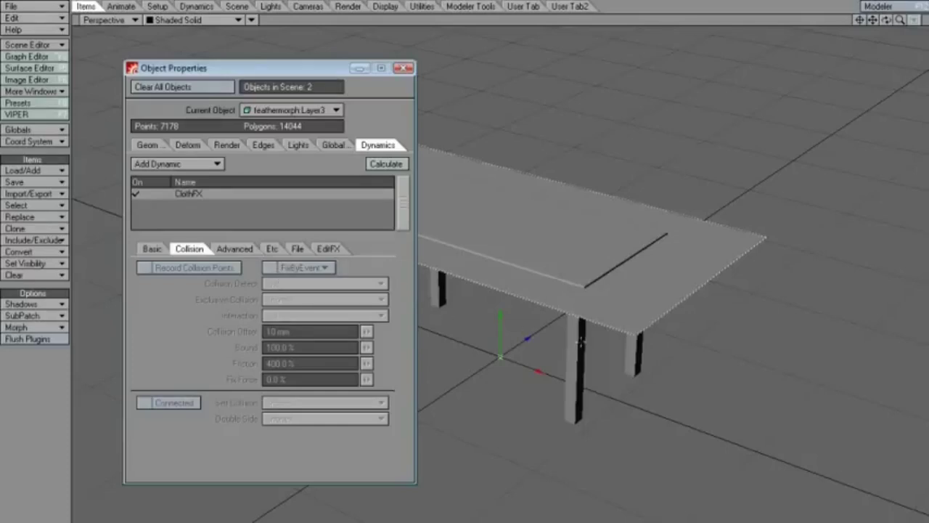
Look up the Collision dynamic among those that can be added to the table object, feathermorph:Layer1
left_click(290, 110)
left_click(298, 92)
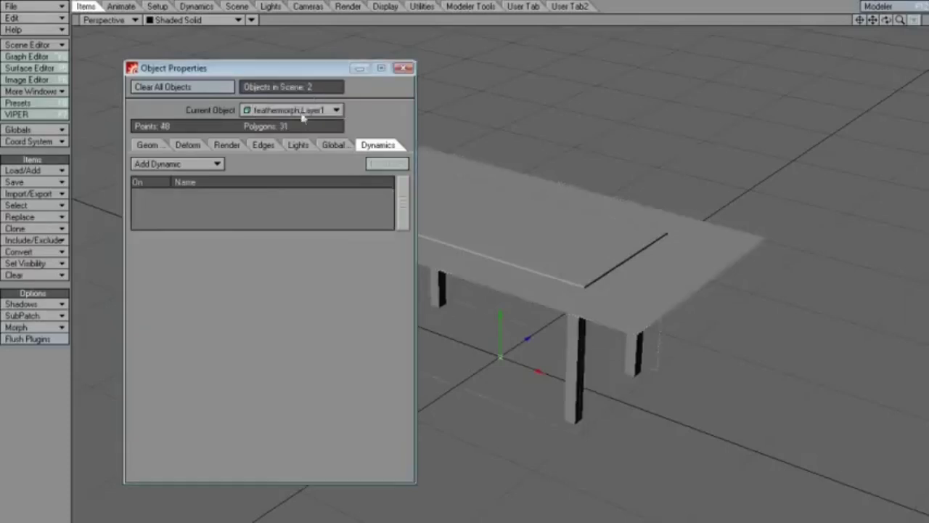
left_click(195, 165)
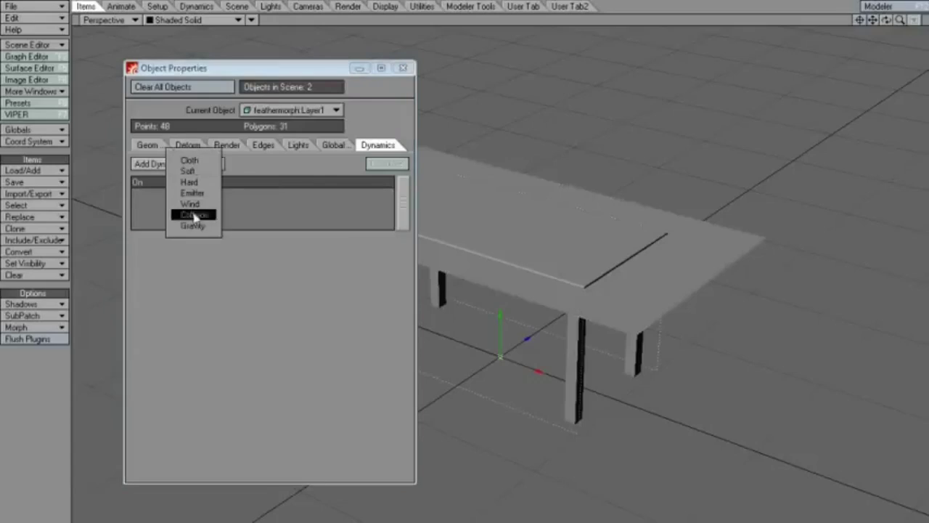
Return to feathermorph:Layer3 and review the collision and basic settings of its ClothFX dynamic
left_click(298, 110)
left_click(298, 122)
left_click(190, 194)
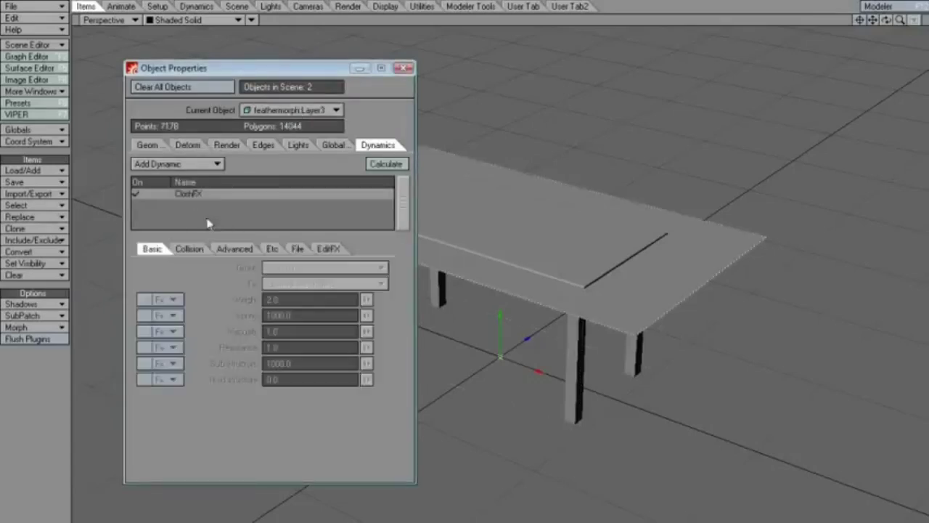
left_click(202, 249)
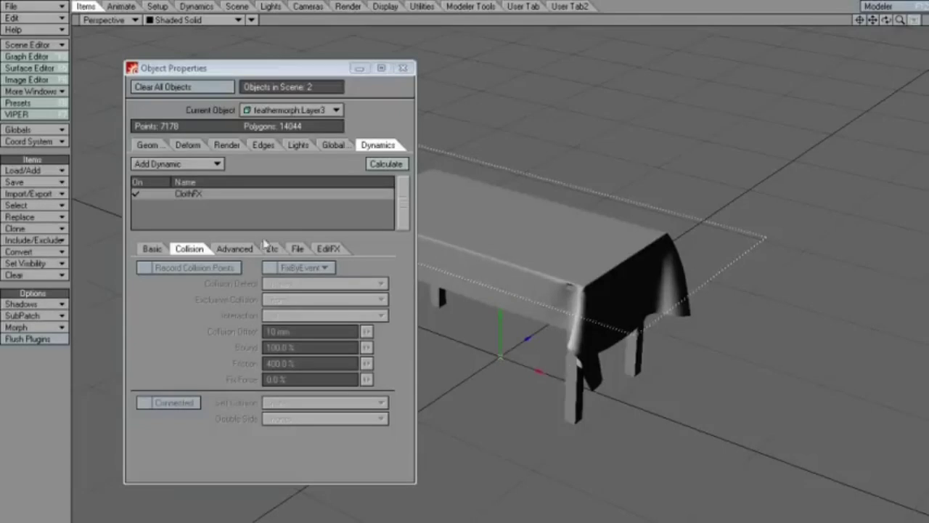
left_click(153, 248)
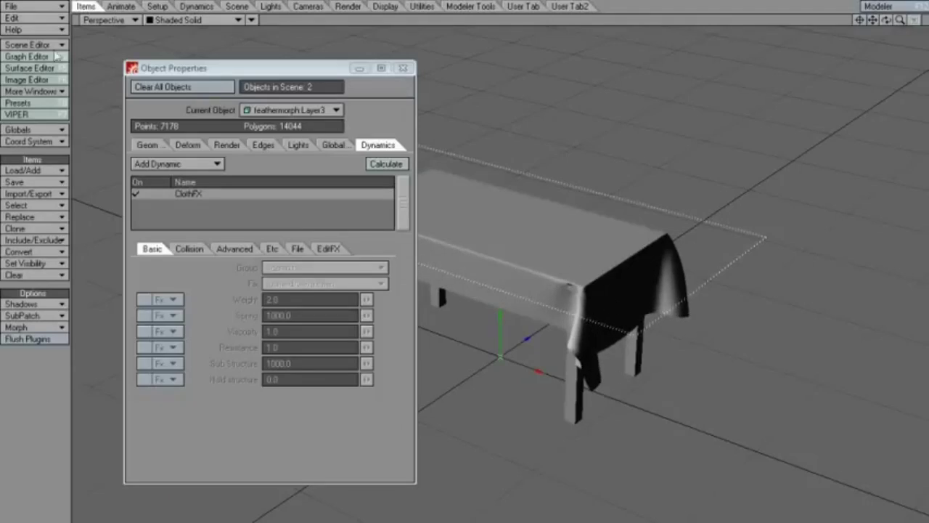
Find the Save Trans Object command for saving the deformed cloth object
left_click(34, 6)
mouse_move(50, 20)
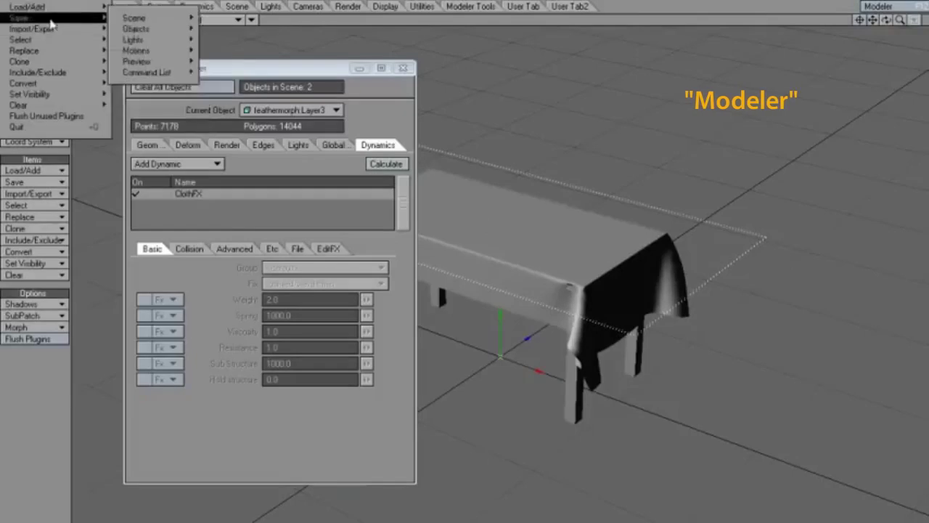
mouse_move(168, 29)
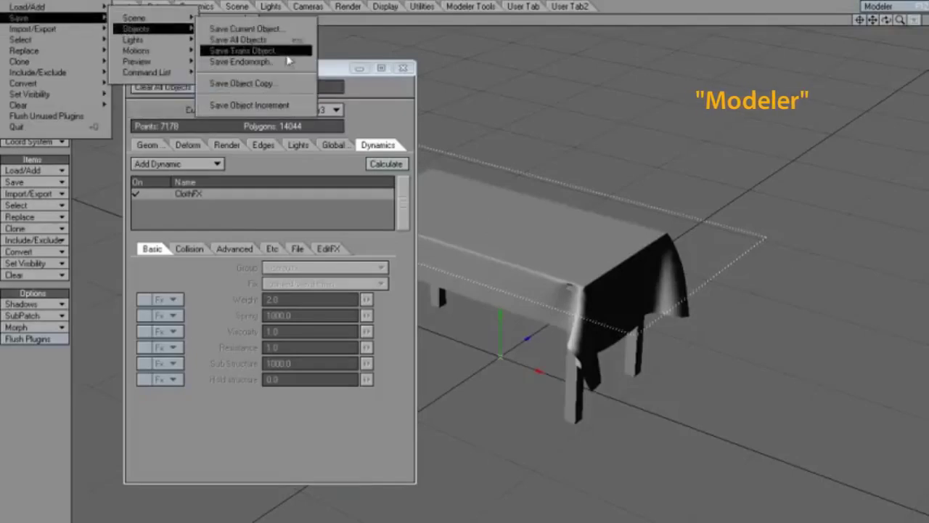
Switch to Modeler, make bkgmorph the current object and view its draped tablecloth
key("alt+Tab")
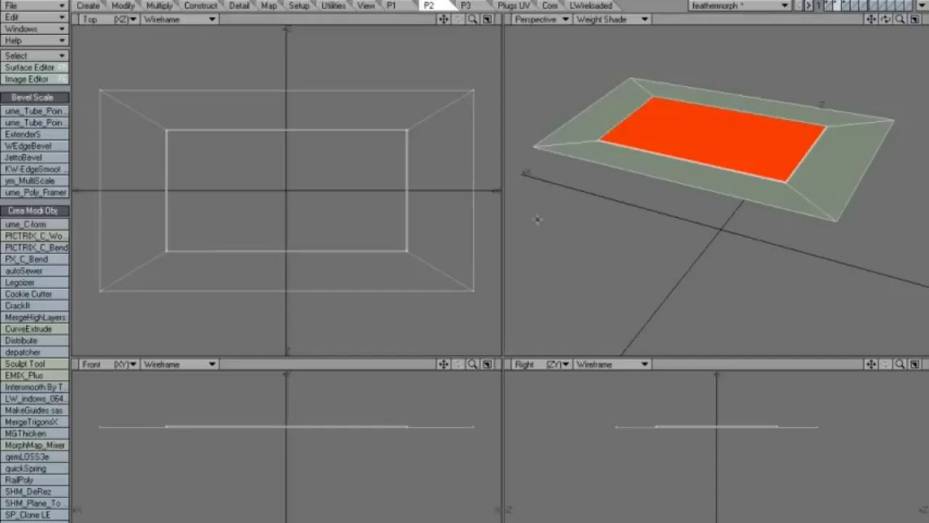
left_click(726, 6)
left_click(717, 22)
left_click_drag(723, 194, 748, 176, "alt")
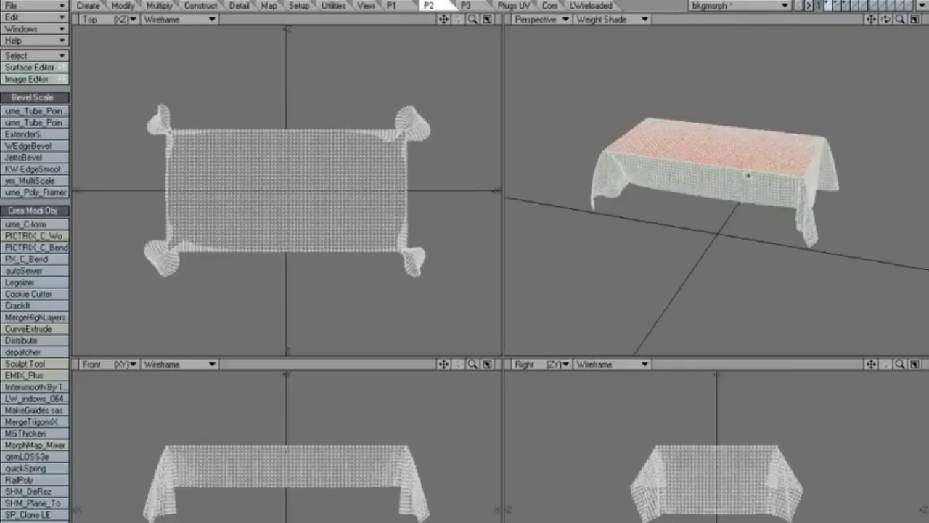
mouse_move(695, 187)
left_mouse_down("ctrl+alt")
mouse_move(744, 157)
mouse_move(706, 187)
left_mouse_up("ctrl+alt")
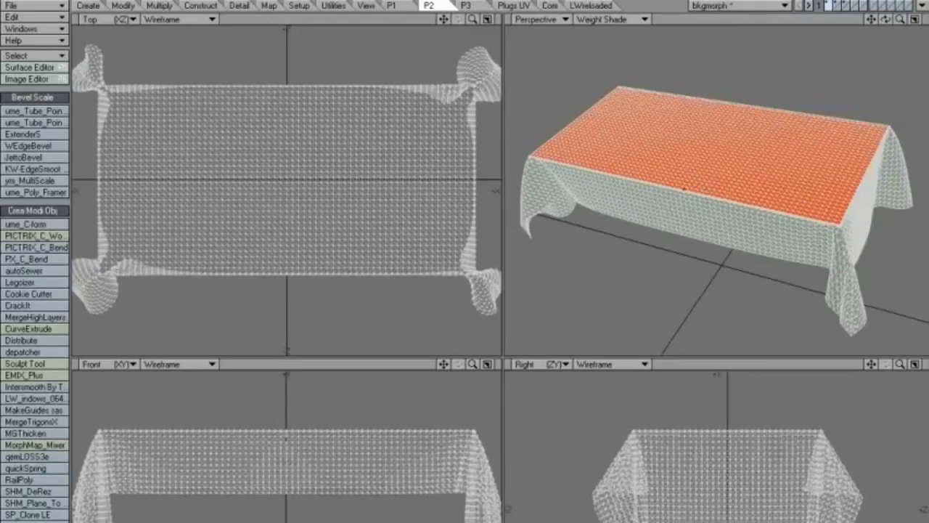
Look through the bkgmorph layers and place the flat cloth layer in the background behind the draped tablecloth
left_click(838, 5)
left_click(846, 5)
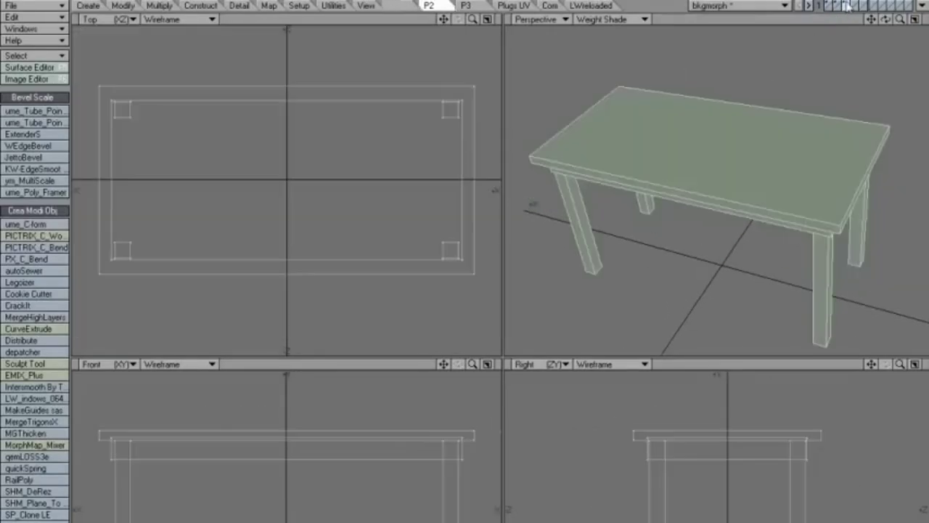
left_click(835, 5)
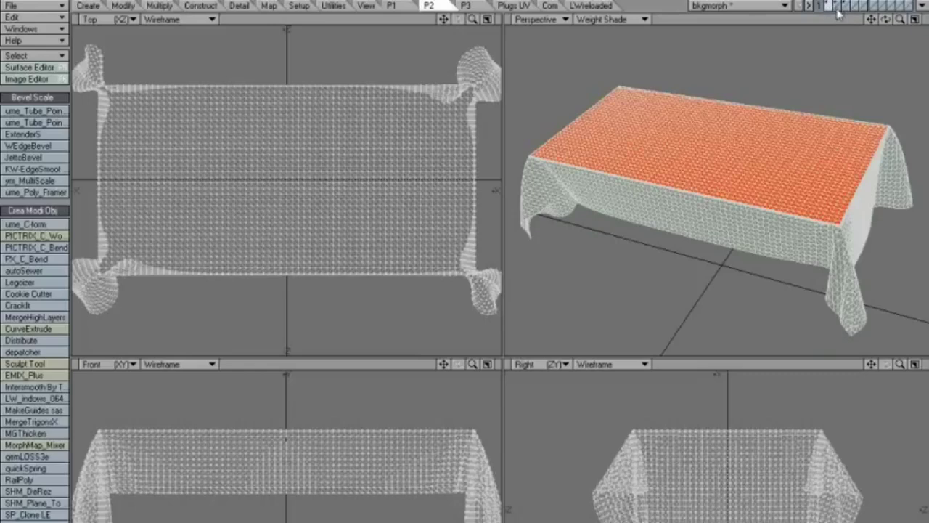
left_click(838, 9)
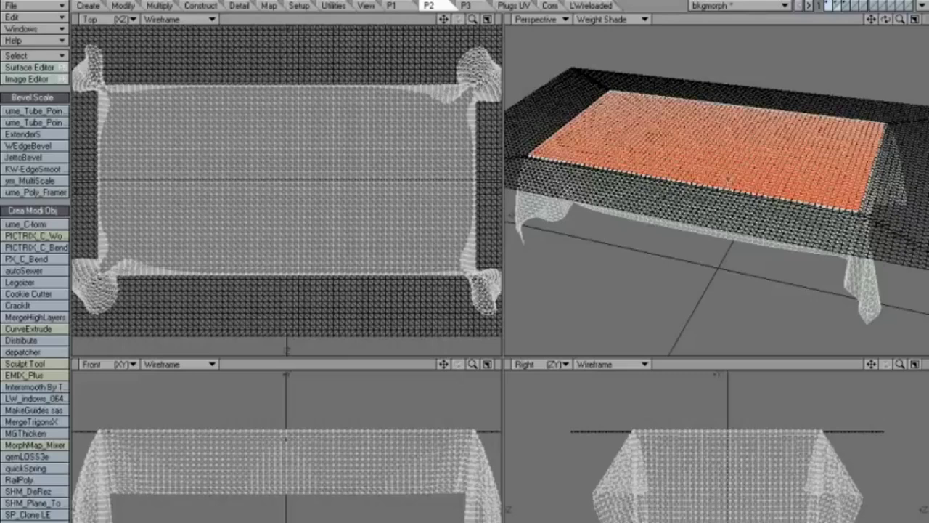
Convert the background flat cloth layer into an endomorph of the draped tablecloth named BkgMorph
left_click(273, 6)
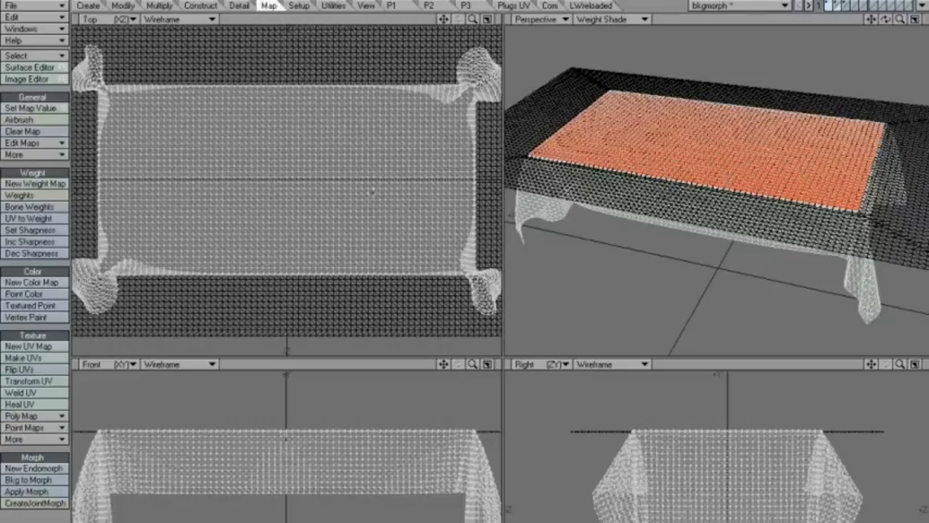
left_click(43, 481)
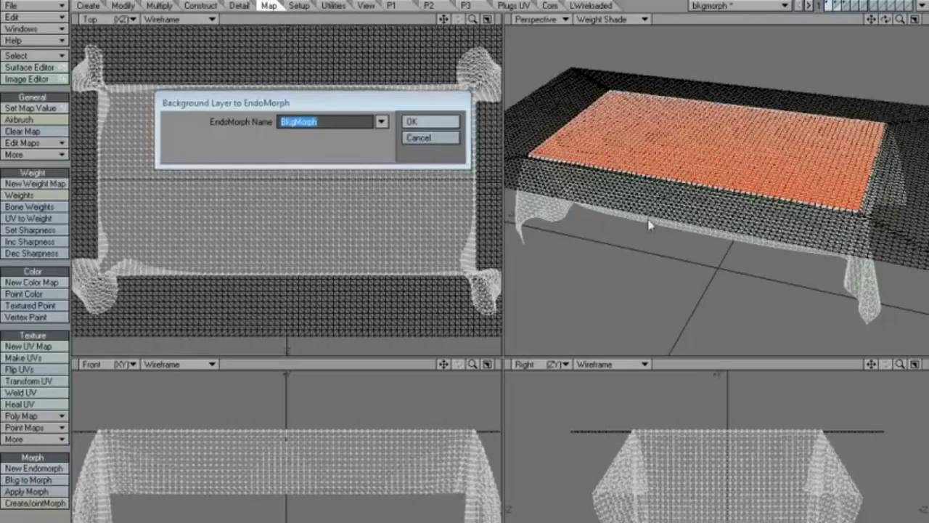
key("Return")
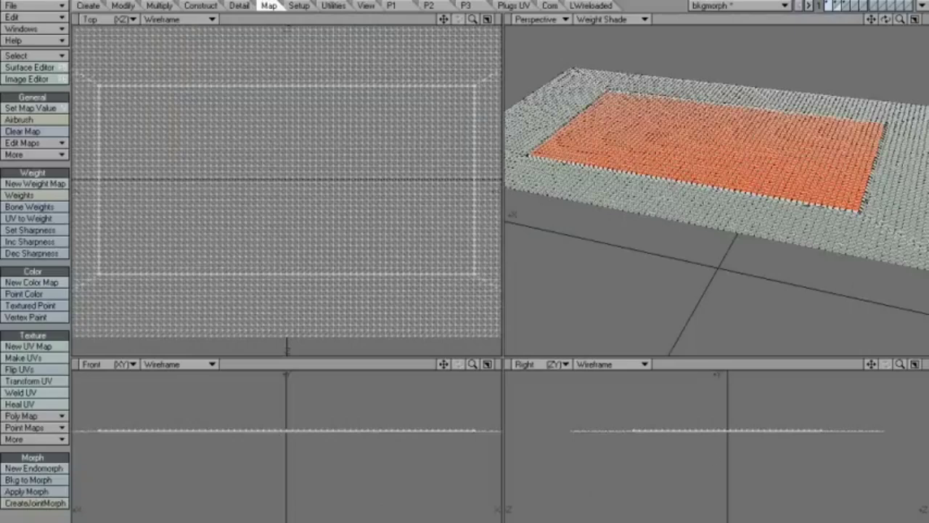
Uncover the morph map selector and switch the current morph from BkgMorph to (base)
left_click_drag(701, 521, 701, 427)
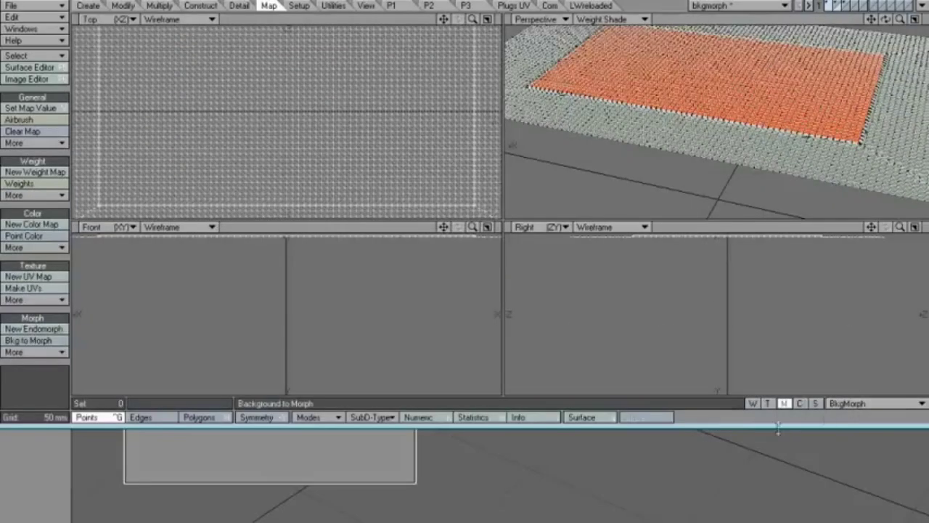
left_click(834, 404)
left_click(838, 396)
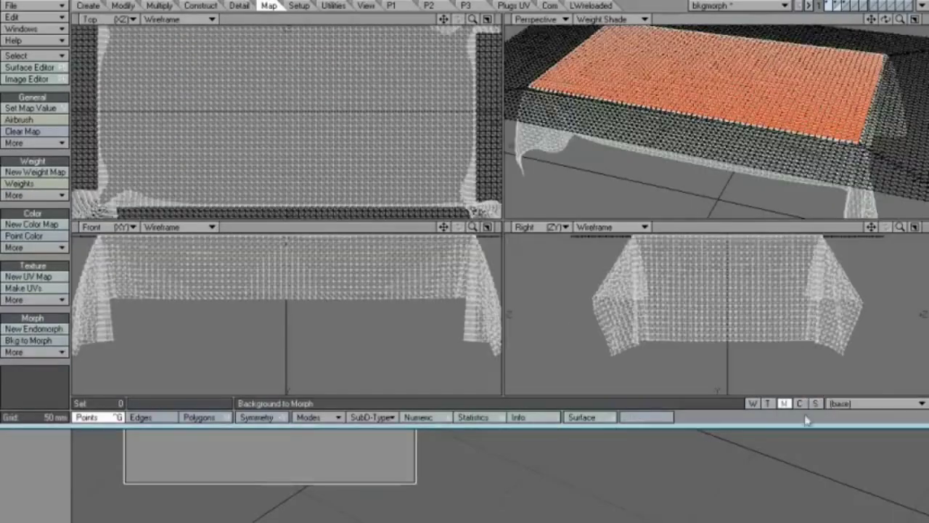
Put the table layer in the background of the draped tablecloth and examine the cloth's hanging corner
left_click(829, 6)
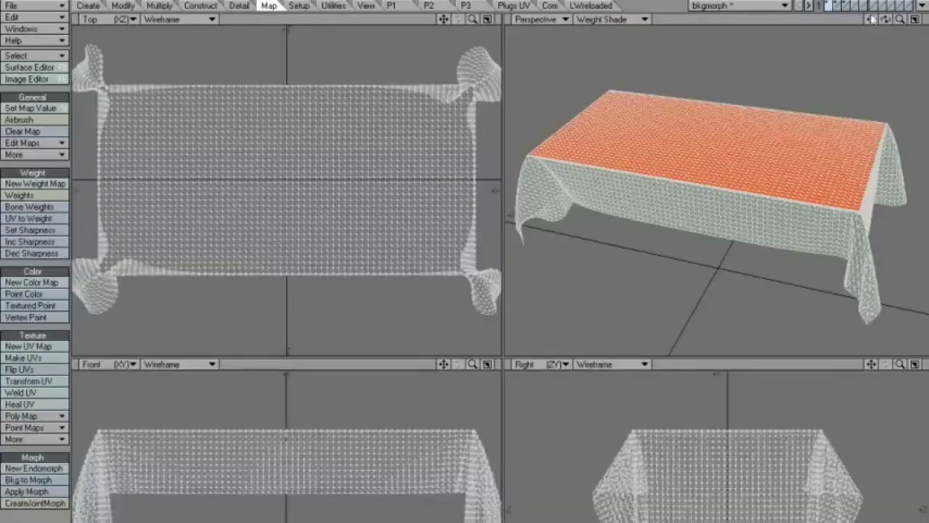
left_click(849, 9)
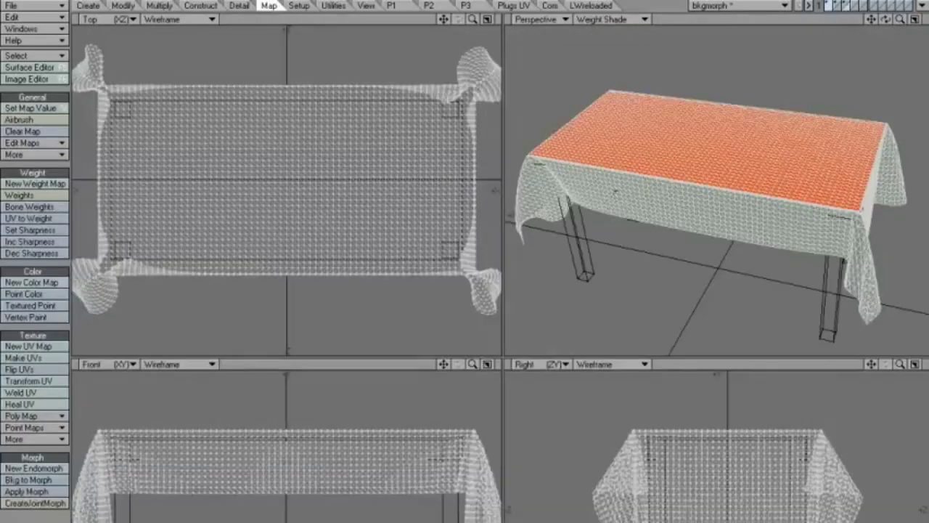
left_click_drag(615, 191, 616, 210, "alt")
key("g")
key("g")
scroll(660, 212, "up", 3)
left_click_drag(616, 210, 620, 189, "alt+shift")
left_click_drag(620, 189, 710, 174, "alt")
left_click_drag(710, 174, 617, 182, "alt+shift")
Set the perspective viewport to Smooth Shade for a close view of the cloth's corner folds
left_click(598, 20)
left_click(593, 6)
scroll(608, 178, "up", 2)
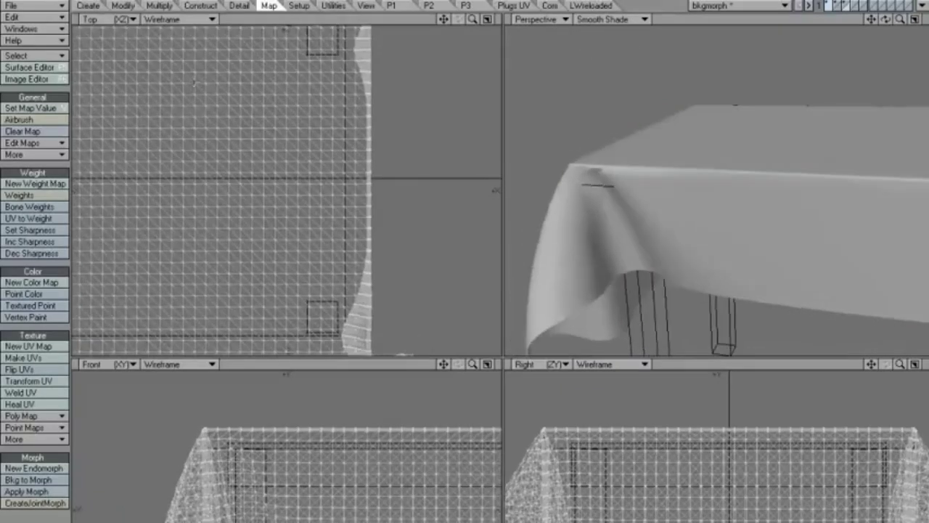
Activate the Airbrush tool with BkgMorph as its vertex map and review its radius, strength and shape settings
left_click(43, 120)
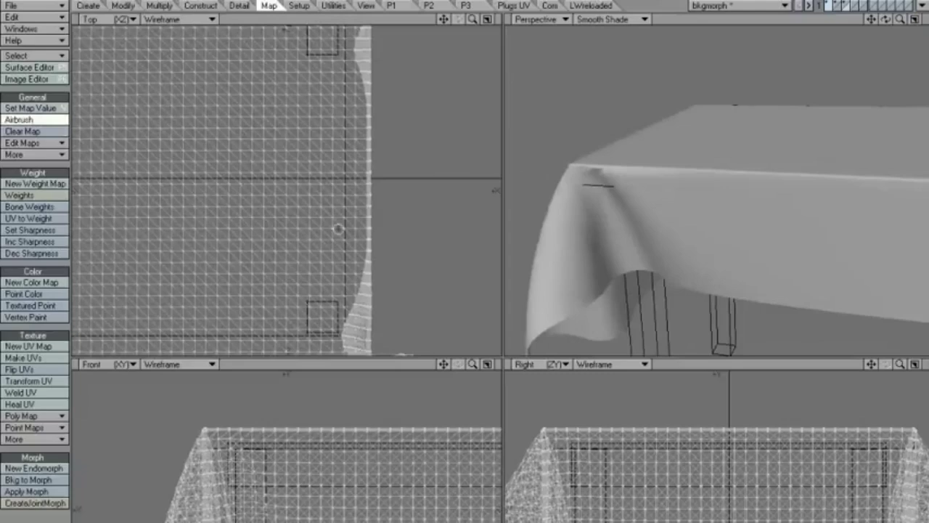
key("n")
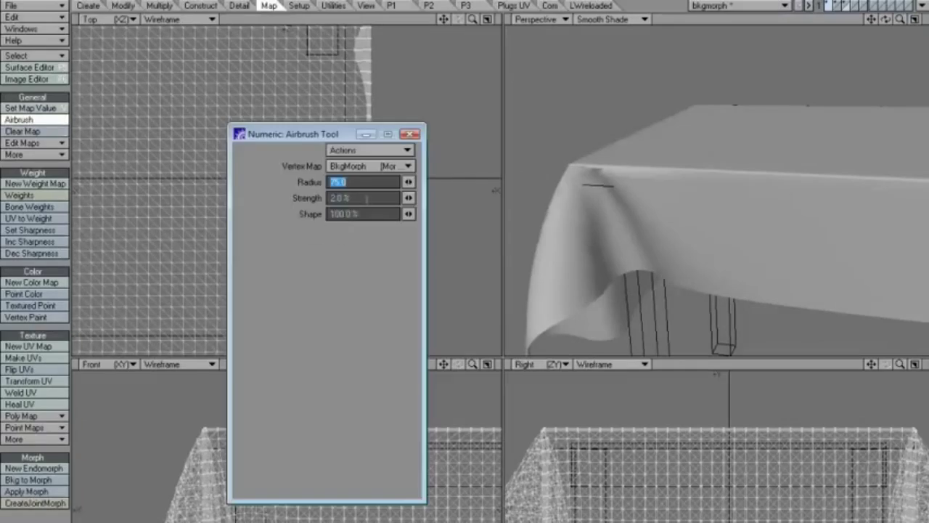
left_click(364, 213)
left_click(356, 199)
left_click(360, 254)
left_click(368, 167)
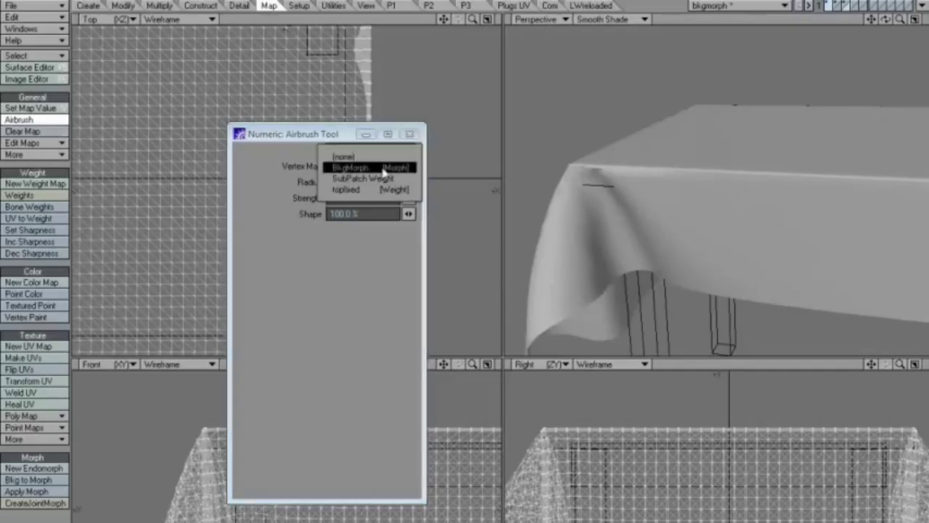
left_click(377, 171)
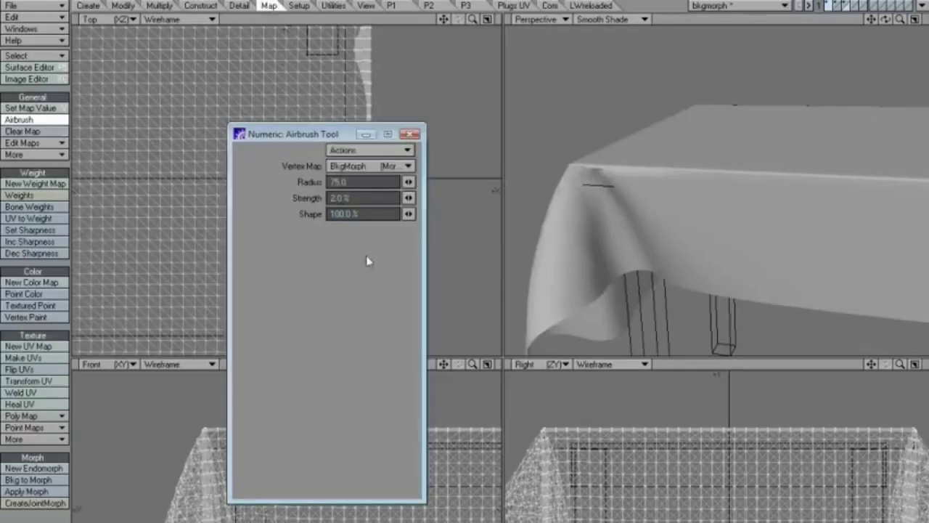
left_click(411, 135)
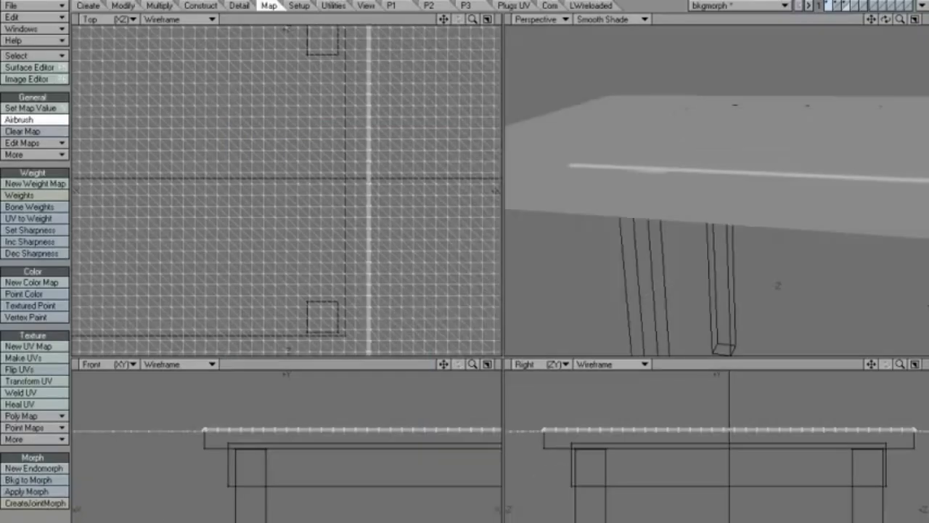
Airbrush BkgMorph over the cloth fold where the table corner pokes through, with the brush radius set to 62
left_click(595, 190)
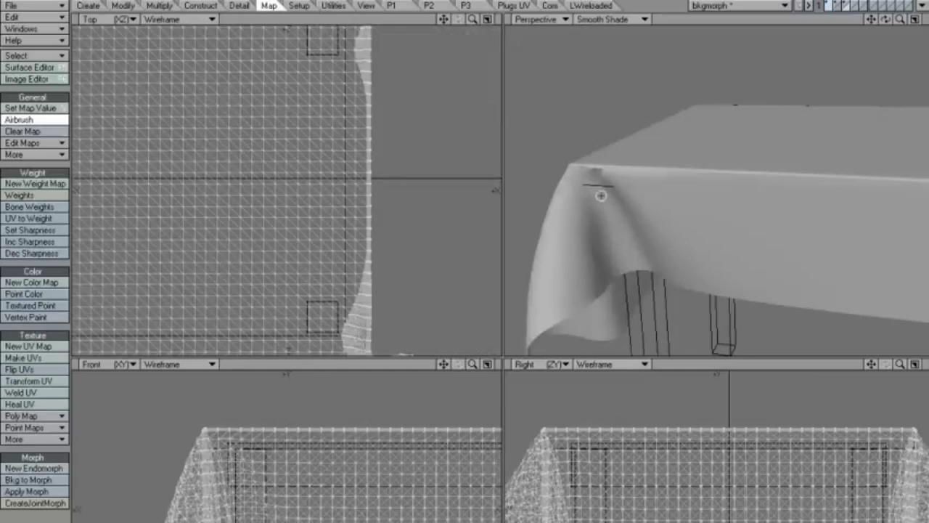
mouse_move(601, 202)
left_mouse_down("alt")
mouse_move(589, 205)
mouse_move(572, 175)
mouse_move(611, 211)
left_mouse_up("alt")
key("n")
key("ctrl+z")
right_click_drag(591, 209, 571, 212)
left_click_drag(575, 212, 591, 210, "alt")
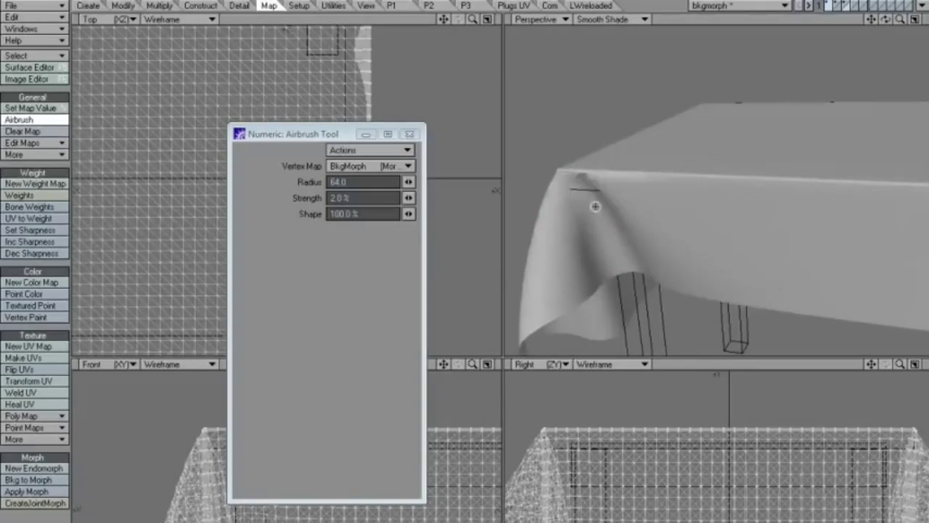
right_click_drag(593, 208, 583, 210)
mouse_move(580, 210)
left_mouse_down("alt")
mouse_move(597, 214)
mouse_move(584, 222)
mouse_move(621, 189)
left_mouse_up("alt")
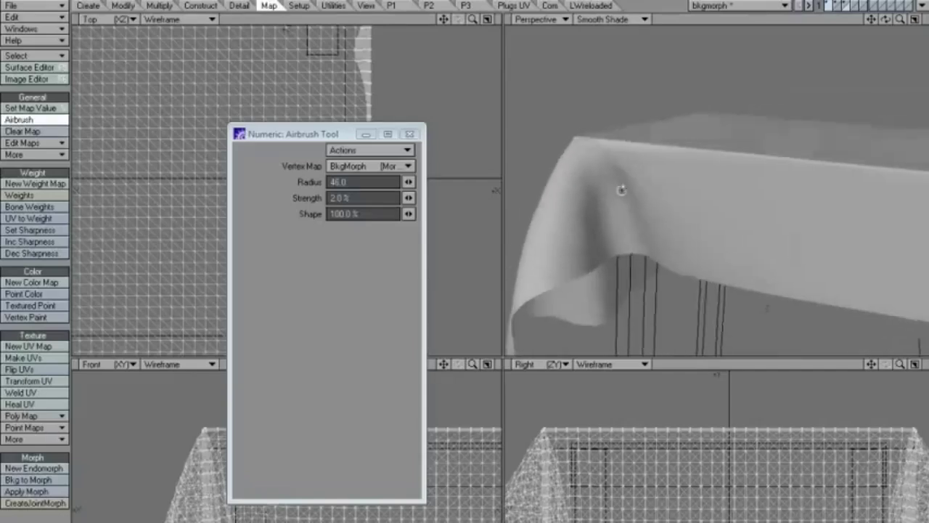
mouse_move(621, 190)
right_mouse_down()
mouse_move(613, 170)
mouse_move(624, 188)
right_mouse_up()
mouse_move(610, 194)
left_mouse_down()
mouse_move(617, 213)
mouse_move(613, 206)
left_mouse_up()
Set the Airbrush strength to 1.0% and refine the same corner's fold with further strokes
left_click(346, 199)
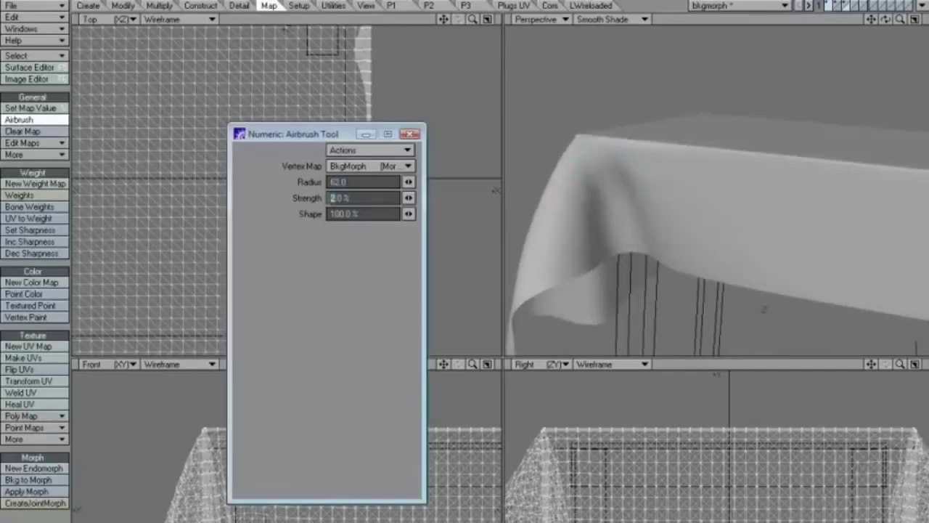
mouse_move(608, 184)
left_mouse_down()
mouse_move(614, 201)
mouse_move(602, 180)
left_mouse_up()
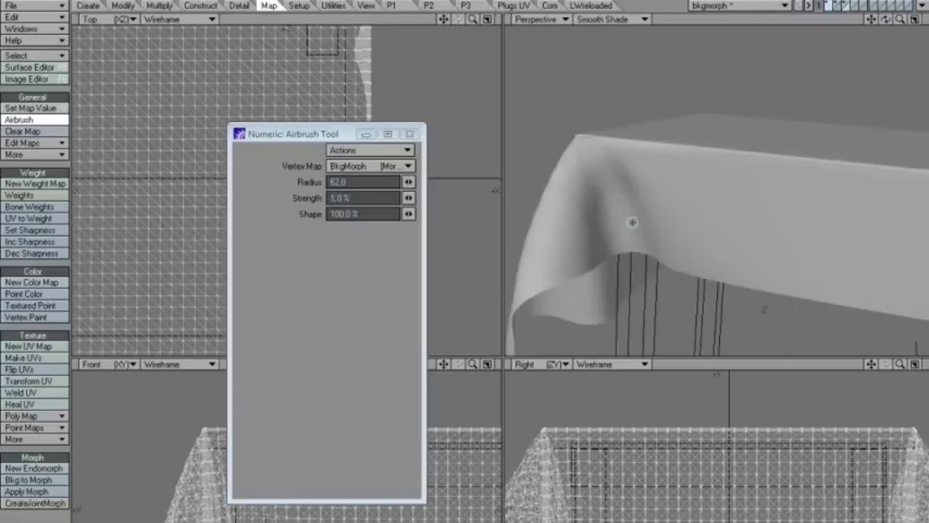
left_click_drag(632, 222, 610, 174)
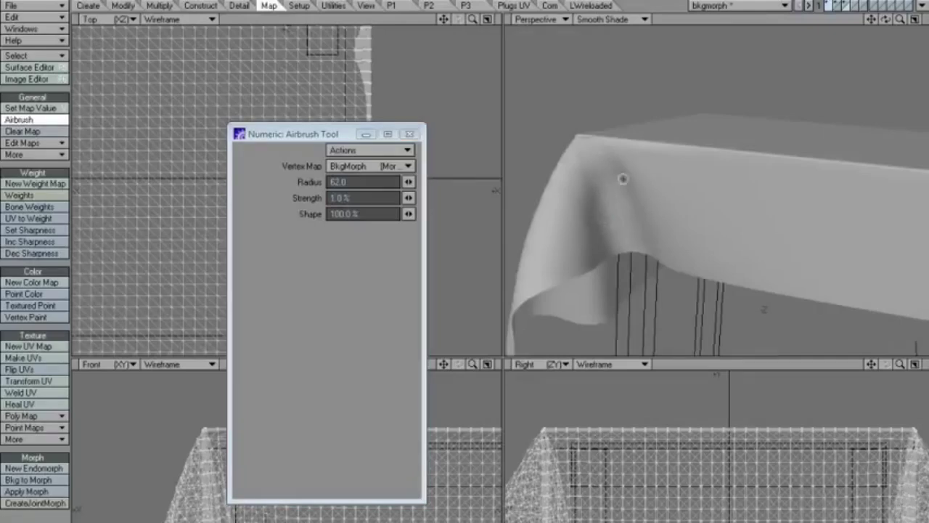
Airbrush BkgMorph over the next tablecloth corner where the table shows through, using a radius of 106
mouse_move(600, 197)
left_mouse_down("alt")
mouse_move(648, 228)
mouse_move(645, 216)
mouse_move(651, 236)
mouse_move(646, 216)
mouse_move(669, 210)
left_mouse_up("alt")
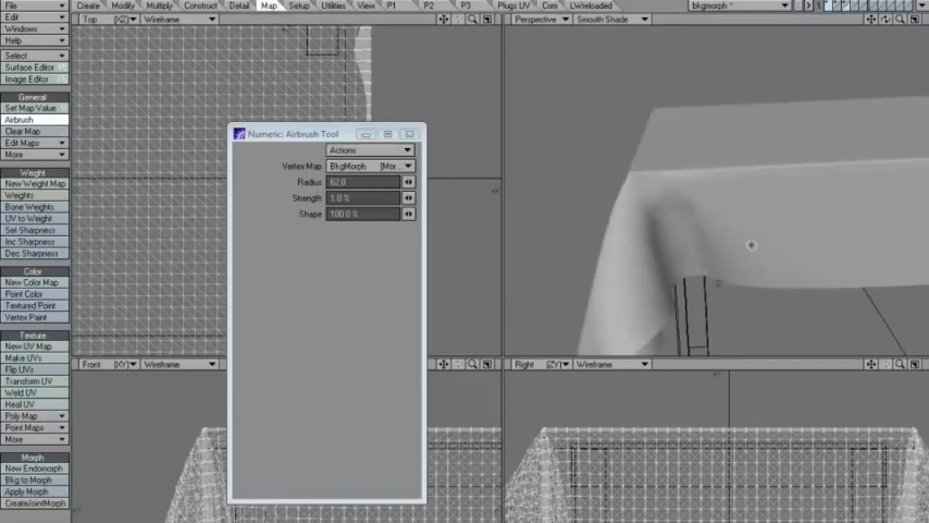
mouse_move(694, 243)
left_mouse_down("alt")
mouse_move(697, 222)
mouse_move(730, 244)
mouse_move(676, 213)
mouse_move(747, 219)
mouse_move(753, 199)
left_mouse_up("alt")
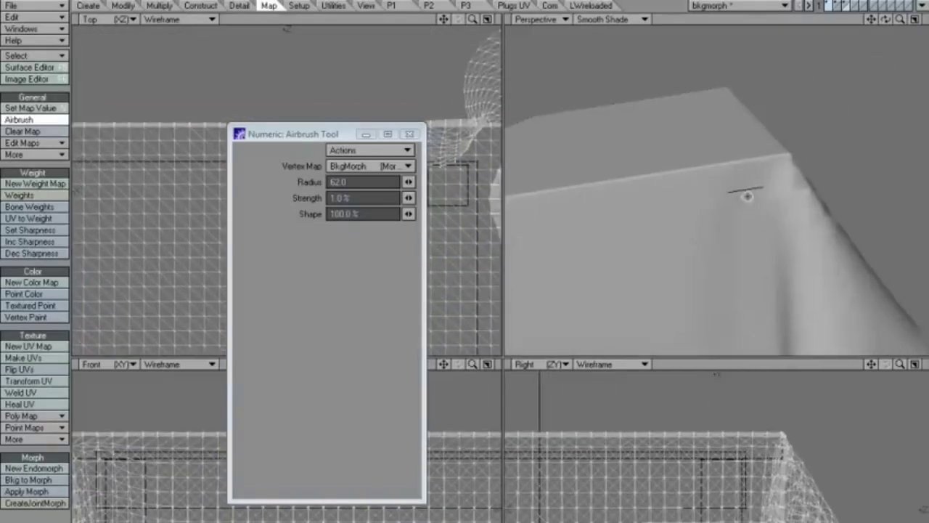
right_click_drag(747, 196, 780, 193)
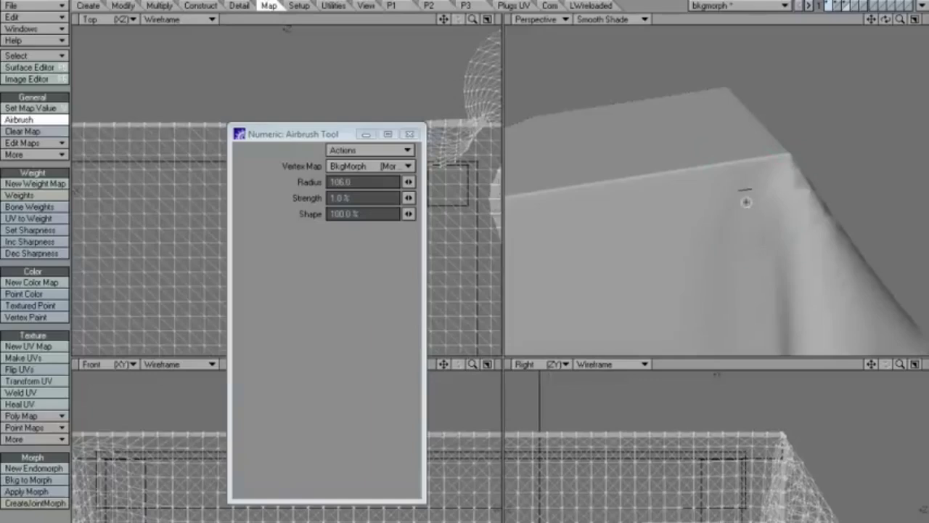
mouse_move(746, 201)
left_mouse_down()
mouse_move(773, 251)
mouse_move(763, 225)
mouse_move(746, 211)
mouse_move(730, 214)
mouse_move(790, 232)
left_mouse_up()
Airbrush the folds of another table corner, undo the large stroke and repaint the protruding area with a radius of 61
right_click_drag(790, 232, 776, 233)
mouse_move(779, 234)
left_mouse_down("alt")
mouse_move(794, 241)
mouse_move(775, 259)
mouse_move(737, 263)
mouse_move(724, 201)
mouse_move(643, 230)
mouse_move(732, 211)
left_mouse_up("alt")
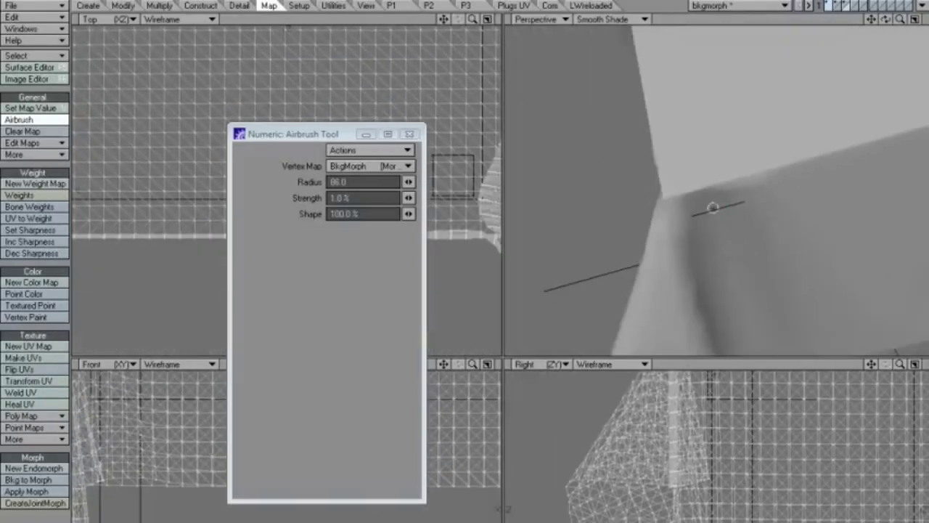
mouse_move(697, 241)
left_mouse_down("alt")
mouse_move(777, 213)
mouse_move(675, 222)
mouse_move(614, 209)
mouse_move(721, 246)
left_mouse_up("alt")
mouse_move(720, 246)
left_mouse_down("alt")
mouse_move(712, 292)
mouse_move(675, 193)
mouse_move(652, 226)
left_mouse_up("alt")
right_click_drag(622, 226, 639, 229)
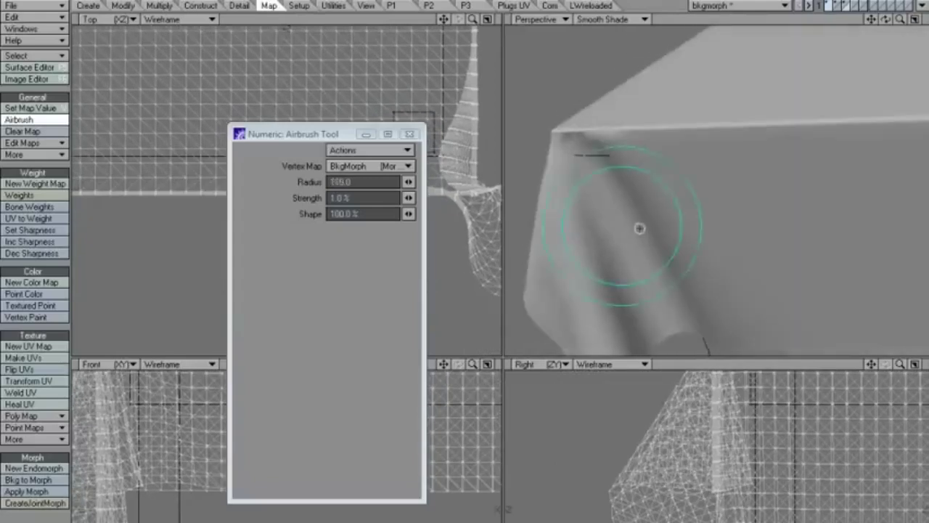
left_click_drag(639, 228, 622, 211, "alt")
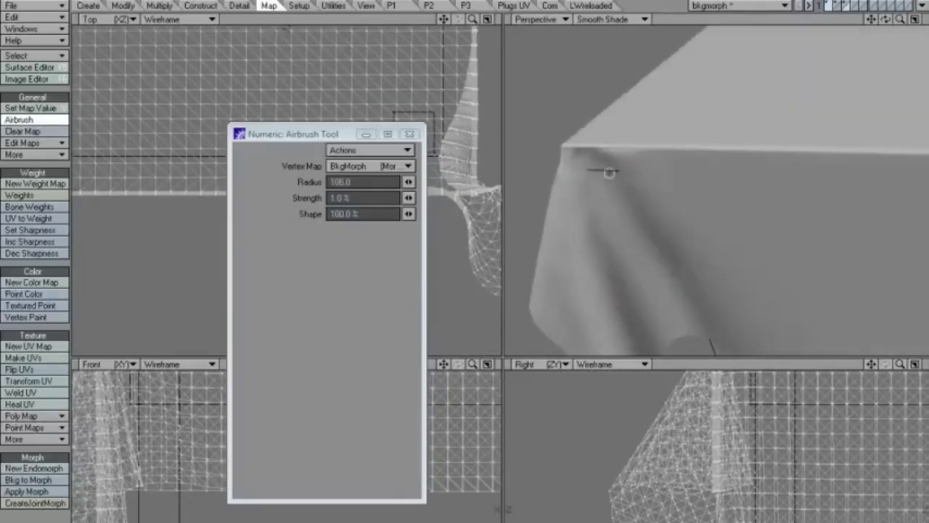
mouse_move(609, 172)
left_mouse_down()
mouse_move(625, 215)
mouse_move(601, 166)
mouse_move(591, 188)
mouse_move(608, 184)
mouse_move(612, 193)
left_mouse_up()
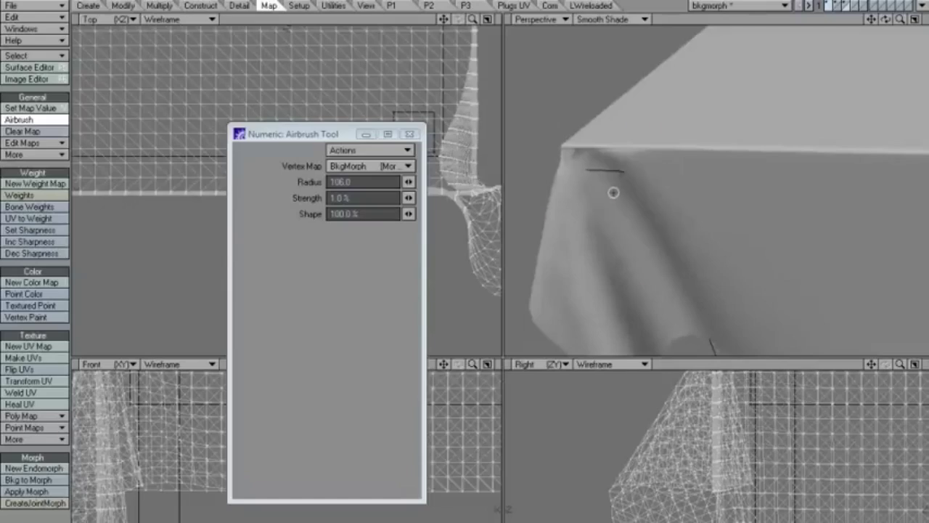
key("ctrl+z")
right_click_drag(619, 190, 594, 190)
left_click_drag(615, 186, 618, 186)
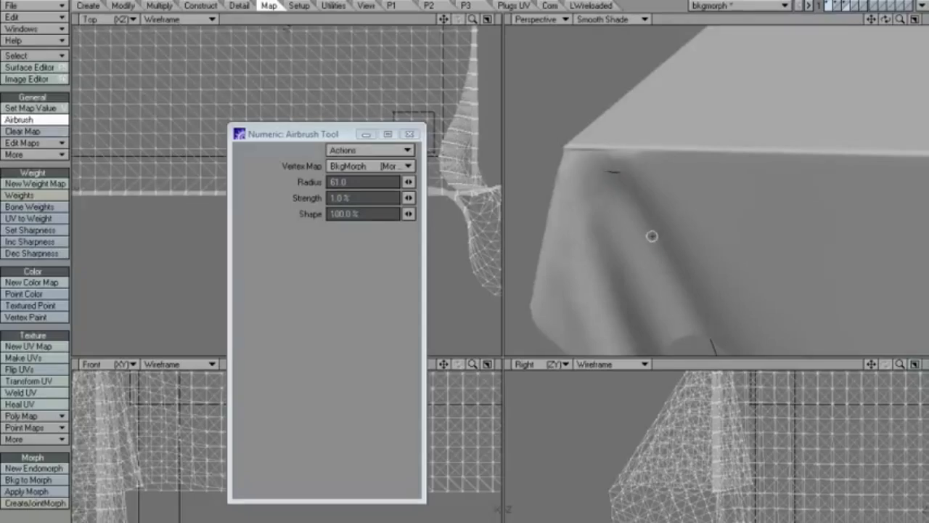
Leave the Airbrush tool and select the row of cloth polygons along the tabletop edge beside the corner
left_click_drag(645, 182, 648, 217, "alt")
mouse_move(648, 216)
left_mouse_down("alt+shift")
mouse_move(674, 193)
mouse_move(622, 207)
mouse_move(777, 218)
mouse_move(668, 187)
mouse_move(705, 199)
mouse_move(657, 205)
mouse_move(684, 219)
mouse_move(669, 221)
mouse_move(656, 197)
left_mouse_up("alt+shift")
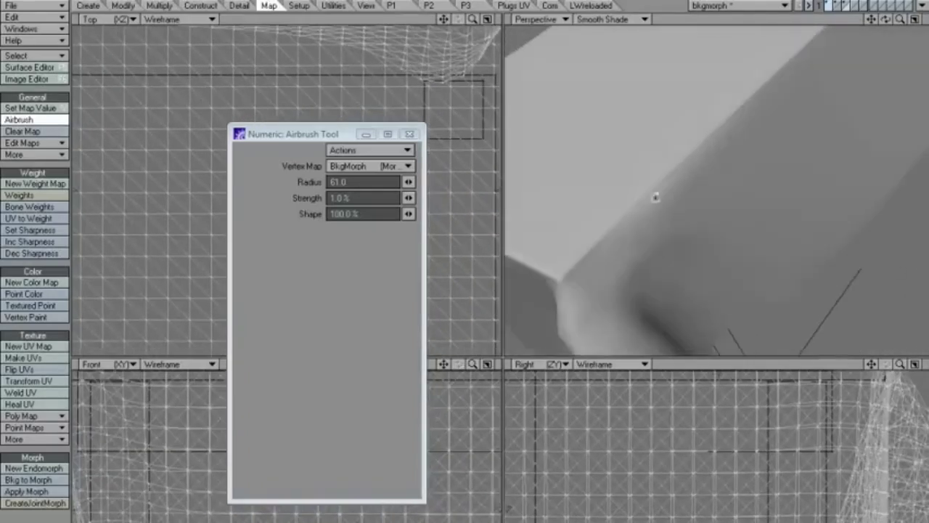
key("space")
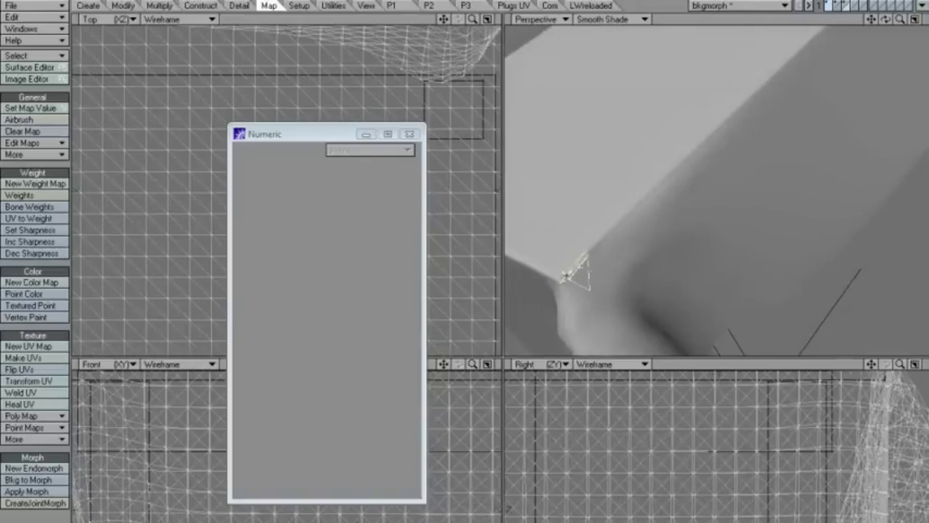
scroll(609, 254, "up", 2)
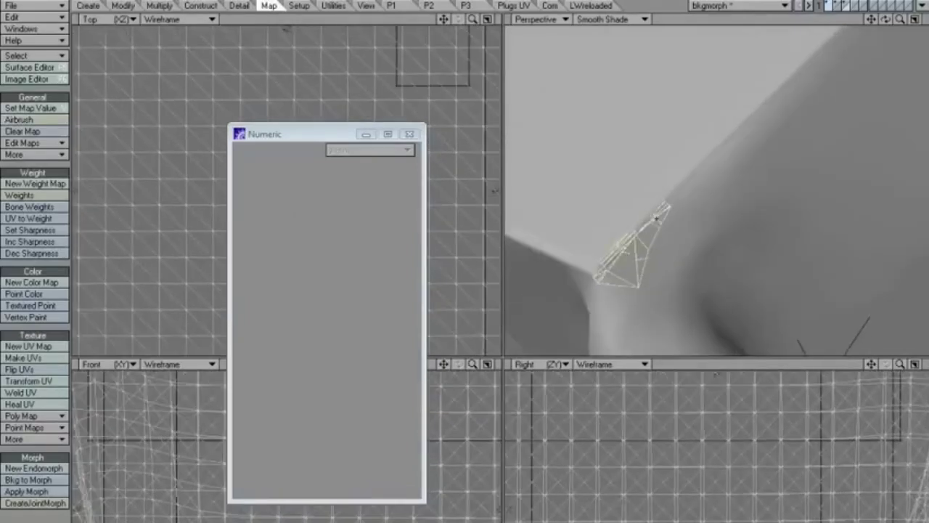
left_click_drag(657, 218, 726, 147)
scroll(684, 180, "up", 1)
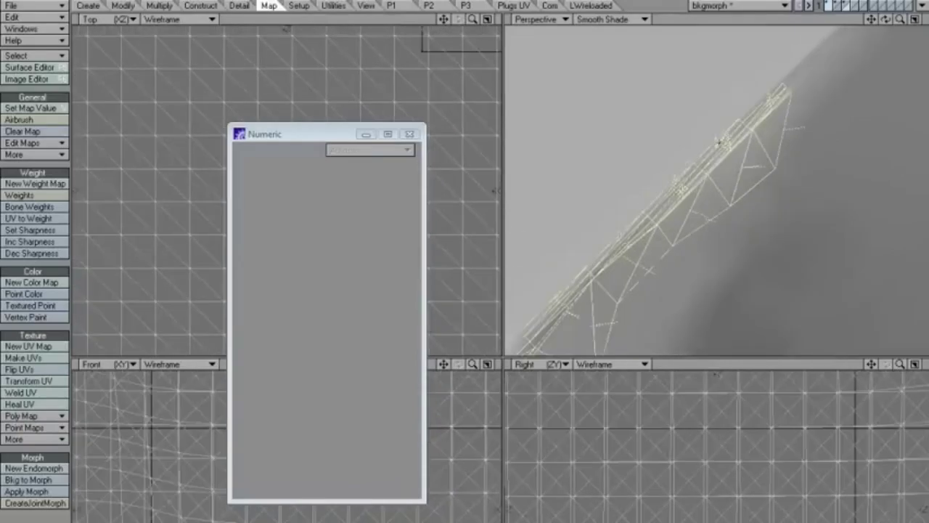
scroll(794, 110, "down", 2)
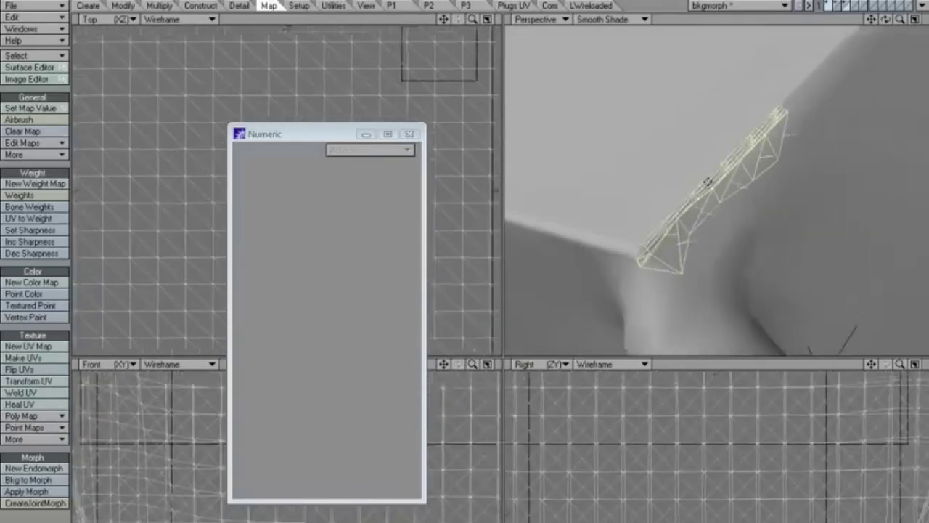
Turn off the Show Polygon Selection display option so the cloth edge is shown without highlighting
key("d")
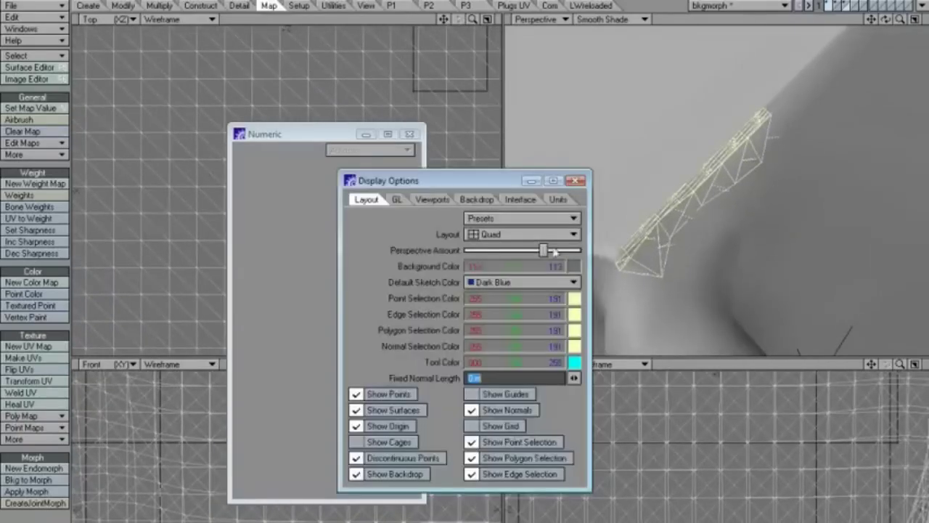
left_click(508, 458)
left_click(574, 180)
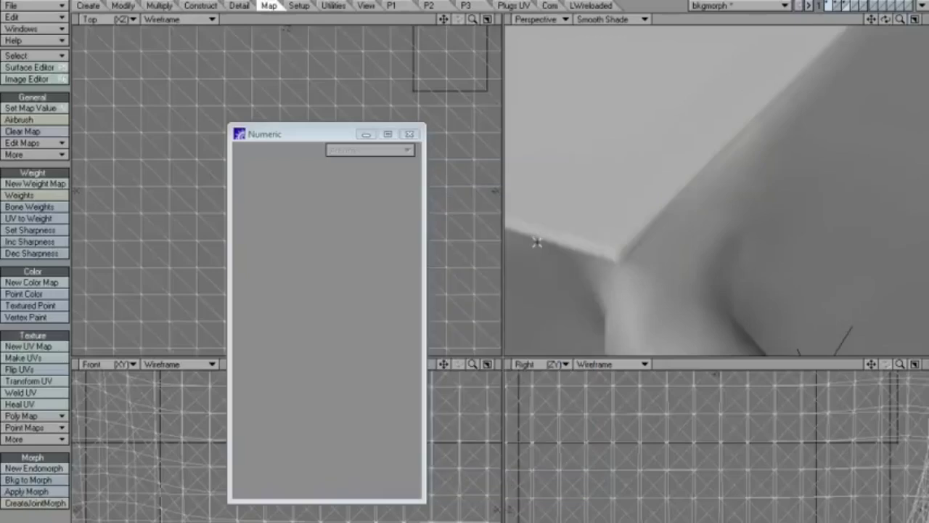
Smooth the selected tabletop edge polygons four times with the existing Smooth settings
key("shift+s")
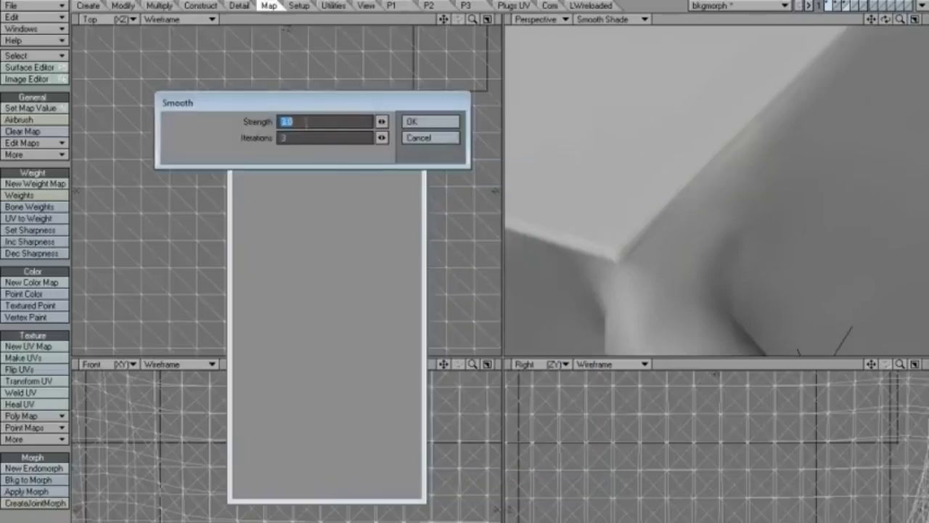
key("Tab")
left_click(432, 121)
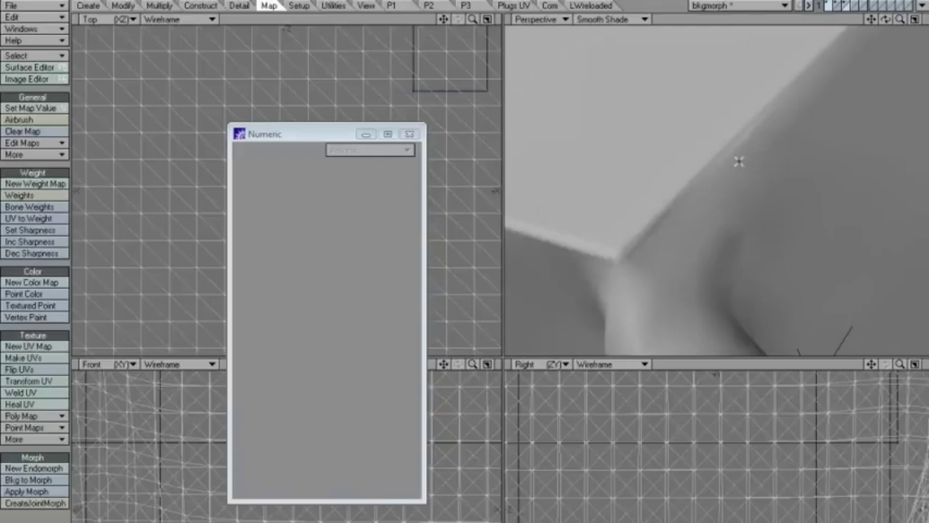
key("shift+s")
left_click(432, 121)
key("shift+s")
left_click(430, 120)
key("shift+s")
left_click(428, 118)
Re-enable Show Polygon Selection and select the polygons of the uneven stretch along the tabletop edge
key("d")
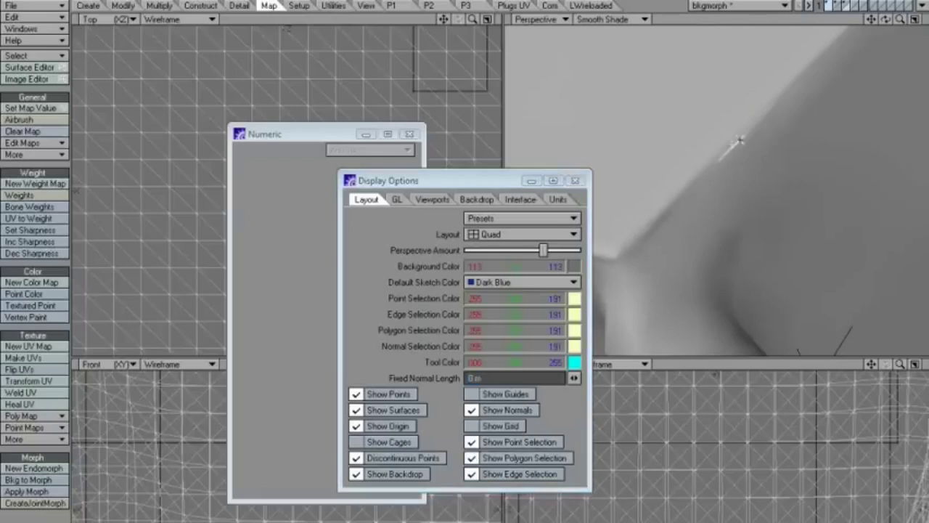
key("g")
mouse_move(750, 131)
left_mouse_down("ctrl+alt")
mouse_move(773, 135)
mouse_move(719, 162)
mouse_move(711, 206)
mouse_move(827, 55)
mouse_move(807, 102)
left_mouse_up("ctrl+alt")
mouse_move(654, 253)
left_mouse_down("ctrl+alt")
mouse_move(637, 254)
mouse_move(677, 241)
left_mouse_up("ctrl+alt")
left_click(574, 181)
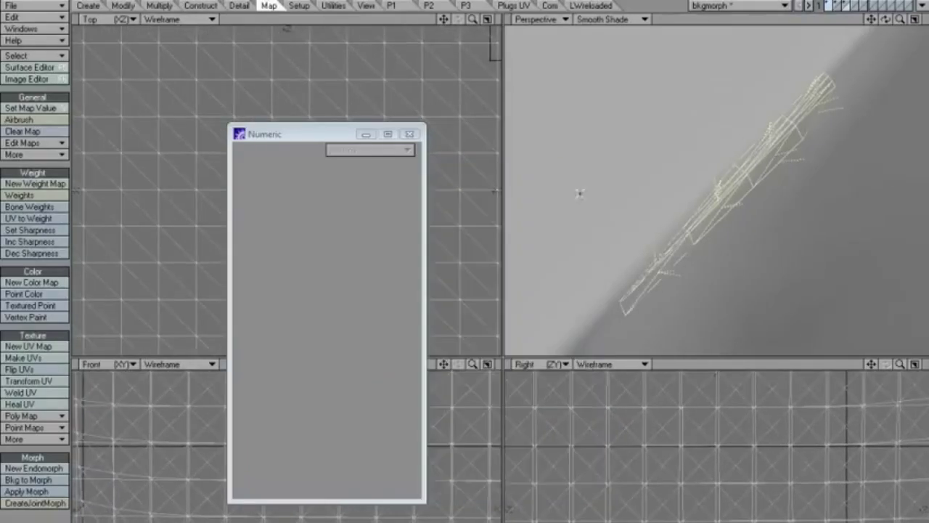
Hide the polygon selection highlight and smooth the newly selected edge polygons twice
key("d")
left_click(510, 457)
left_click(574, 185)
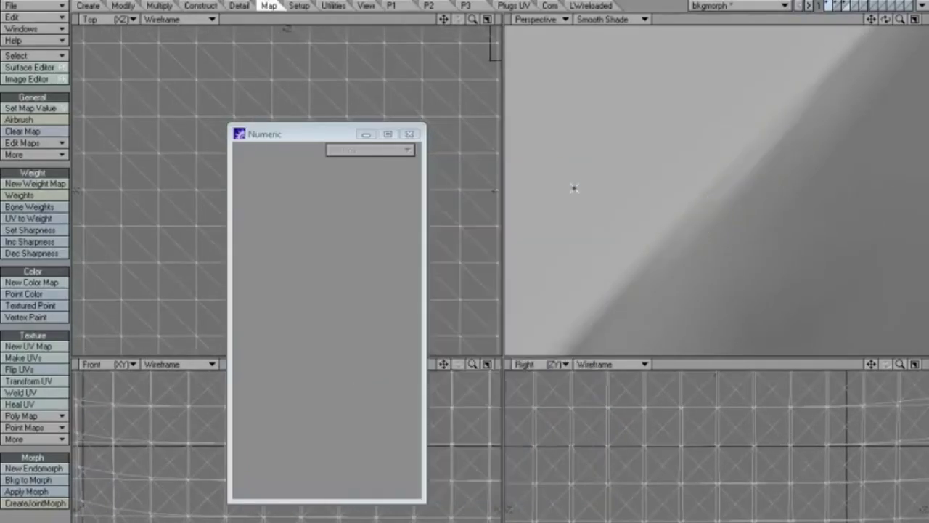
key("shift+s")
left_click(421, 122)
key("shift+s")
left_click(421, 121)
Inspect the smoothed corner edge and turn the polygon selection highlight back on
key("a")
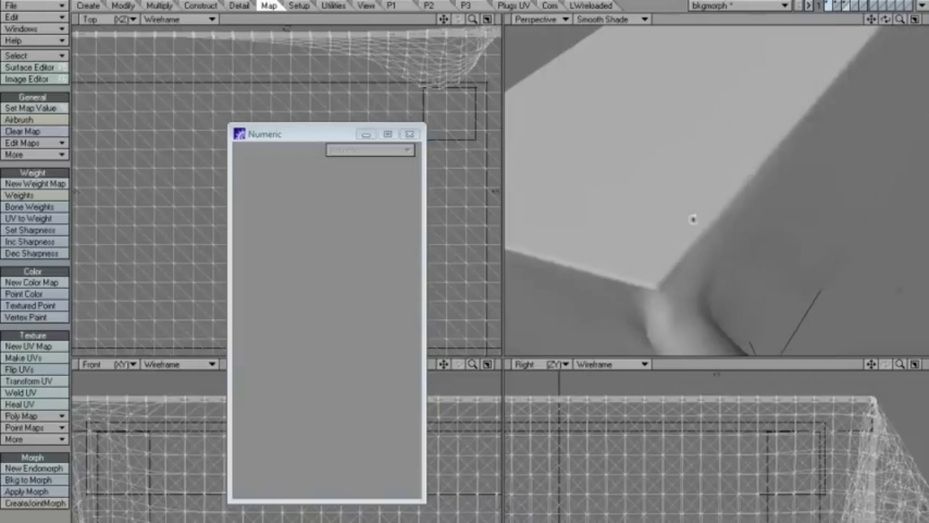
left_click_drag(693, 219, 688, 220, "alt")
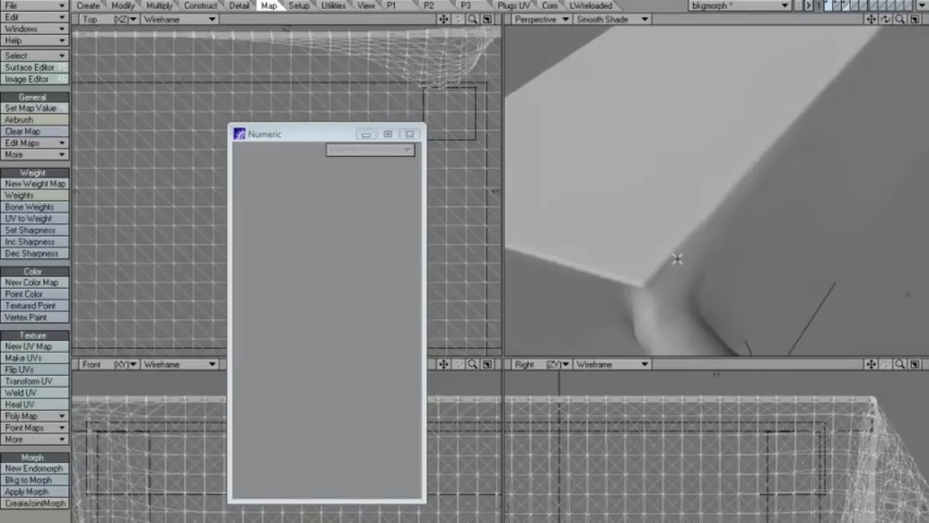
left_click_drag(707, 230, 626, 236)
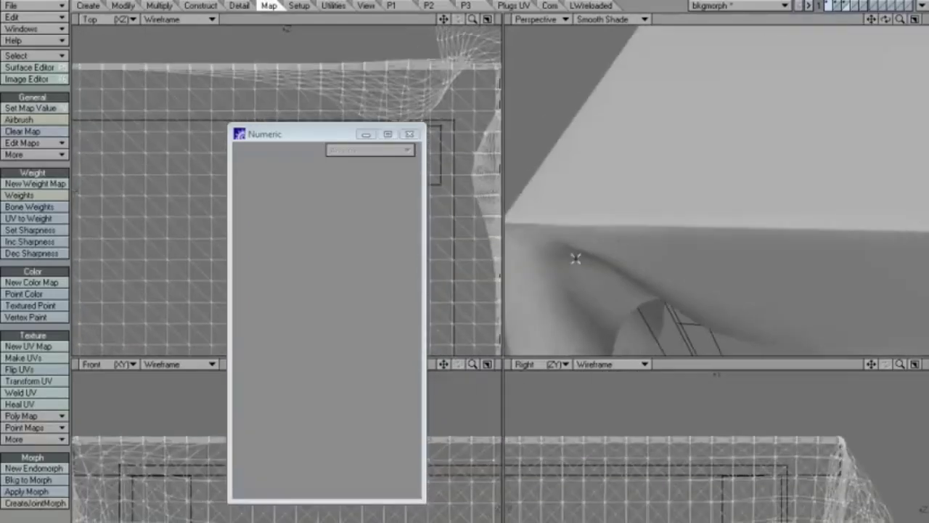
key("d")
left_click(473, 458)
left_click(584, 174)
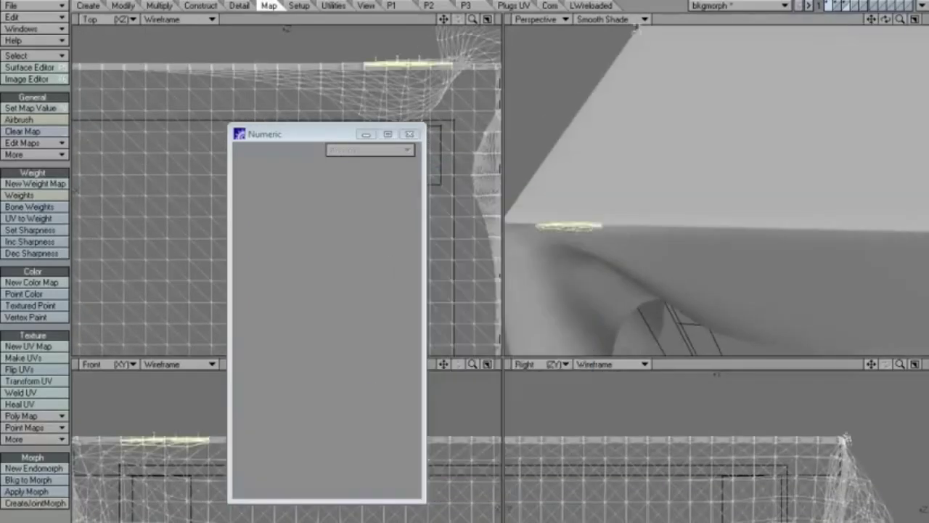
Select only the strip of polygons just below the tabletop edge near the corner and hide the polygon selection highlight
key("slash")
left_click_drag(603, 239, 635, 236)
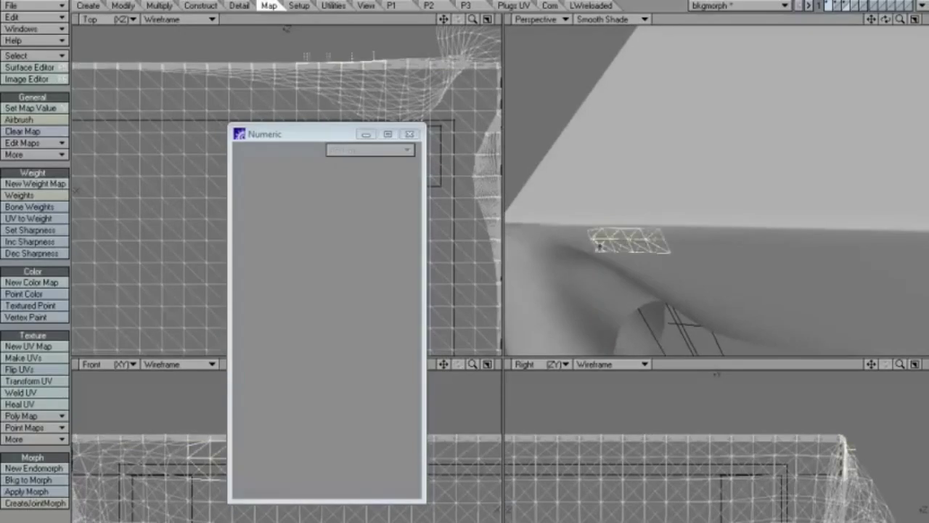
key("d")
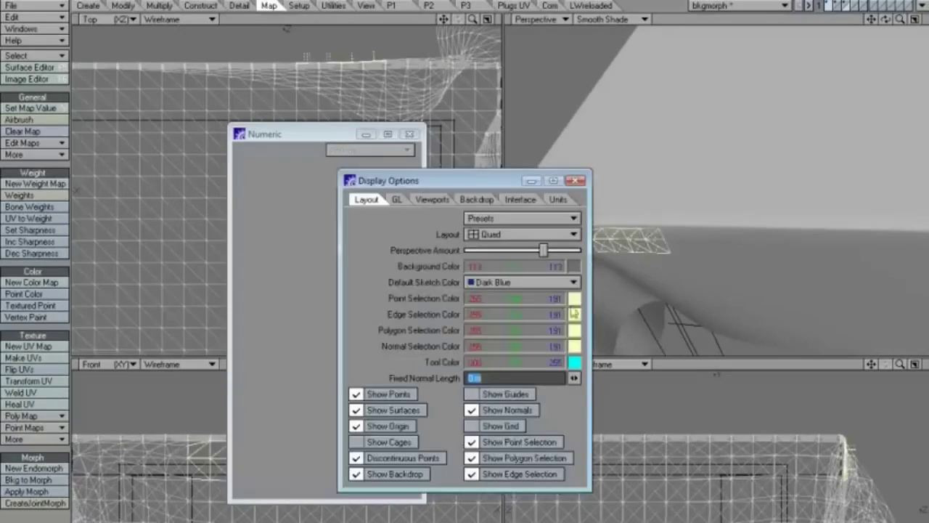
left_click(528, 460)
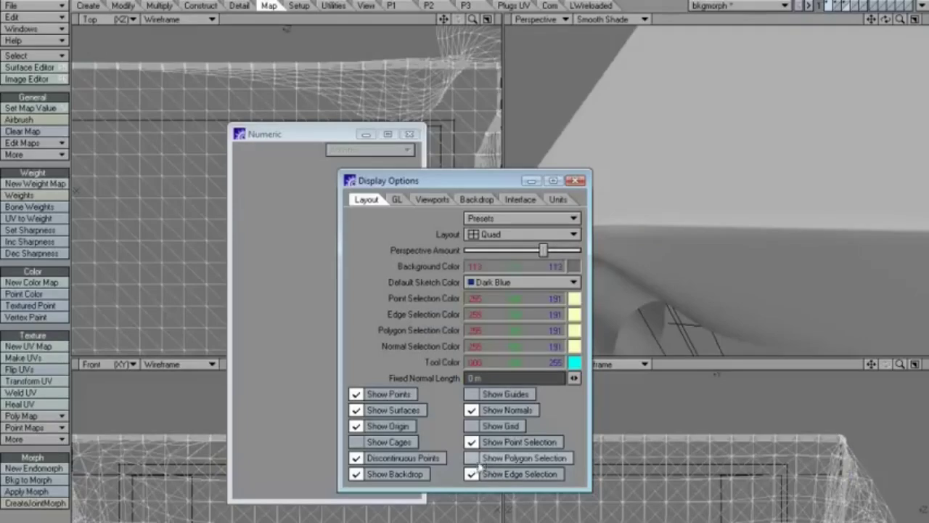
left_click(575, 179)
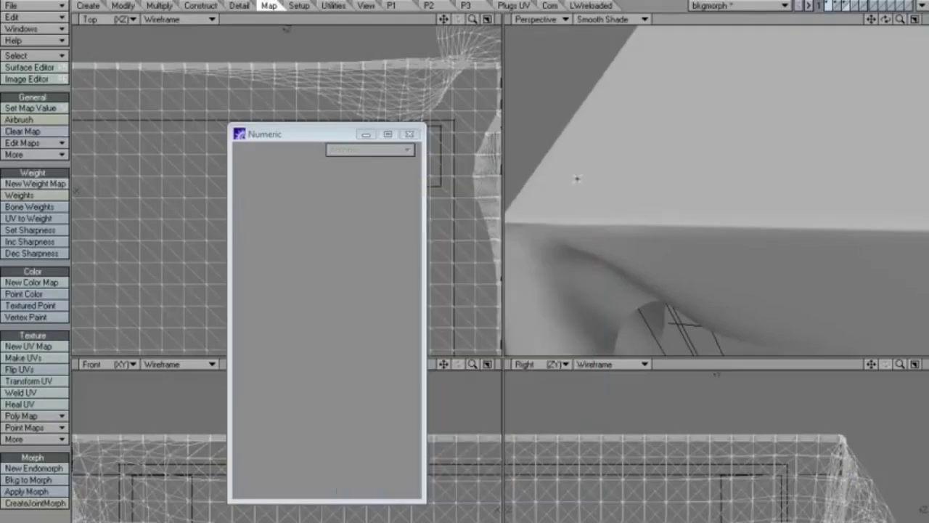
Smooth the selected polygons once with the existing Smooth settings and turn Show Polygon Selection back on
key("shift+w")
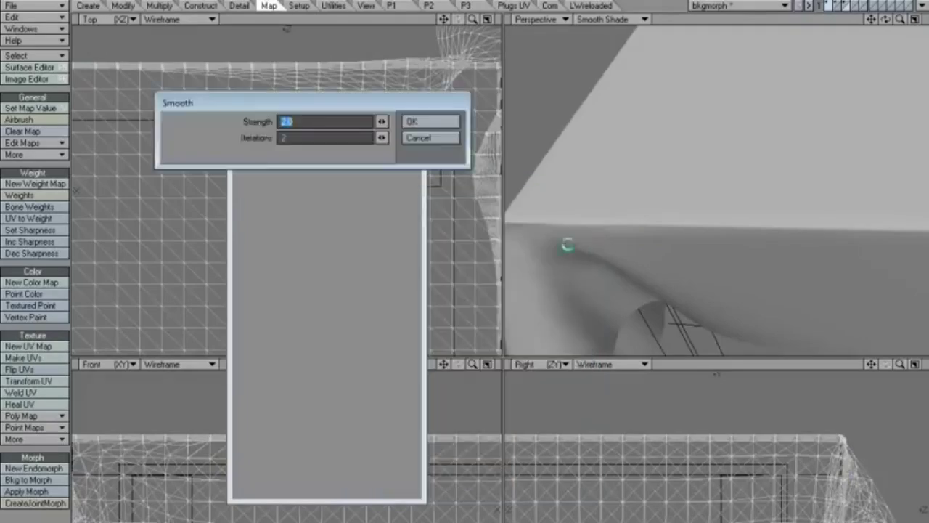
left_click(413, 123)
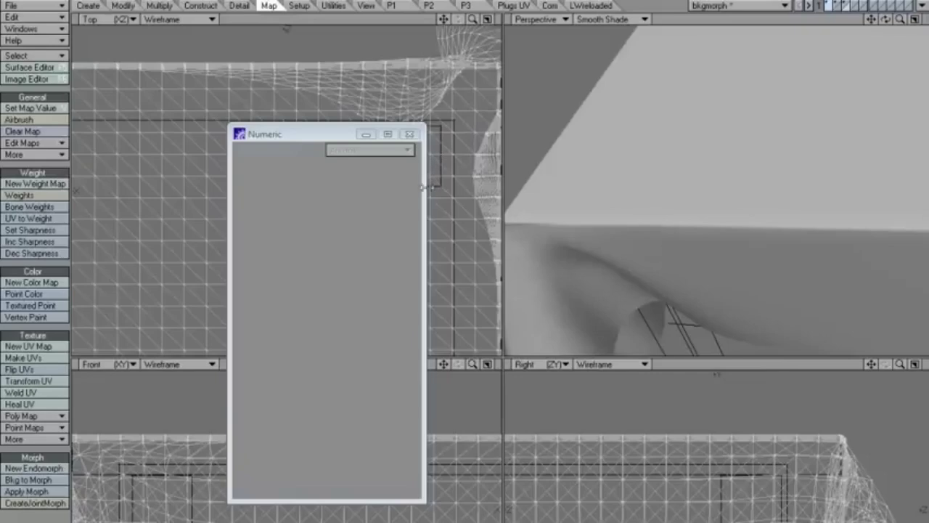
left_click_drag(643, 218, 624, 222, "alt")
key("d")
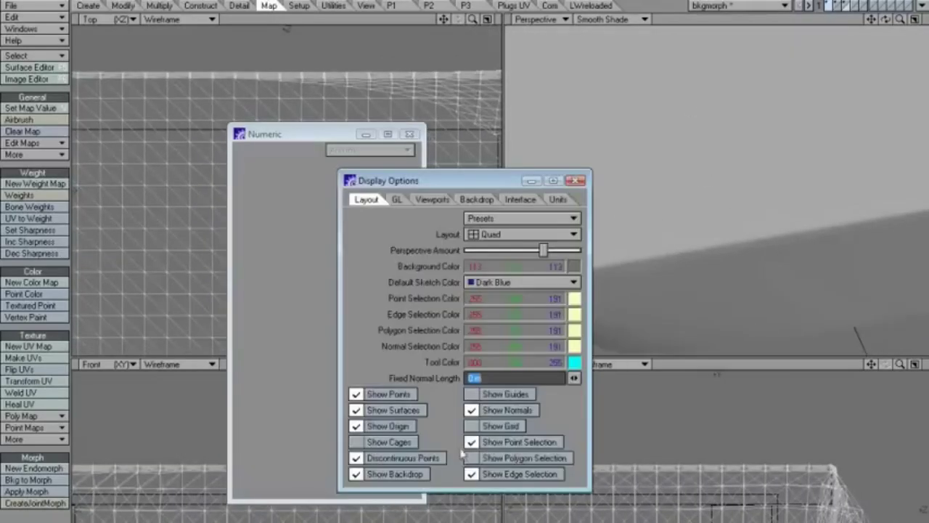
left_click(497, 459)
left_click(575, 181)
Switch the perspective view to Wireframe Shade and examine the whole tablecloth mesh and its corner folds from several angles
mouse_move(664, 243)
left_mouse_down("alt")
mouse_move(686, 255)
mouse_move(663, 234)
mouse_move(618, 224)
mouse_move(719, 173)
mouse_move(680, 128)
mouse_move(659, 185)
mouse_move(706, 185)
mouse_move(664, 208)
mouse_move(705, 222)
mouse_move(701, 207)
mouse_move(666, 225)
left_mouse_up("alt")
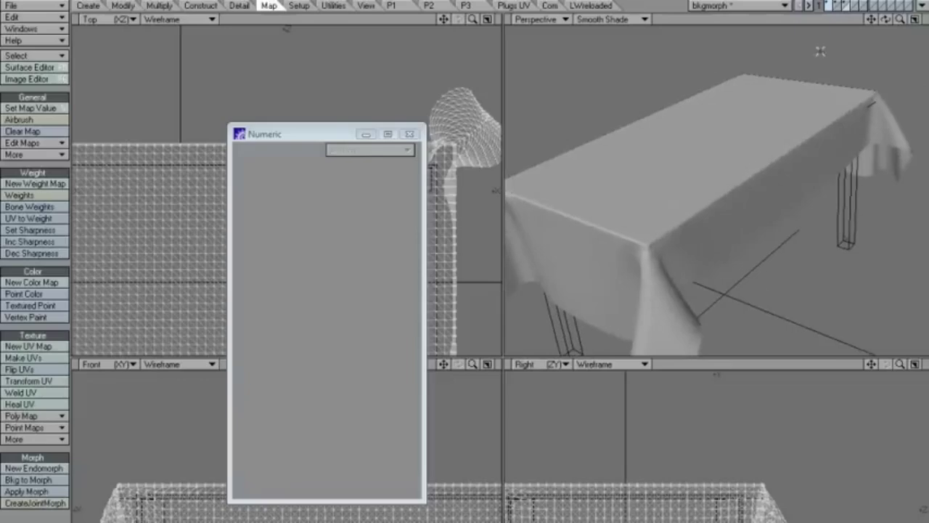
left_click(614, 19)
left_click(629, 2)
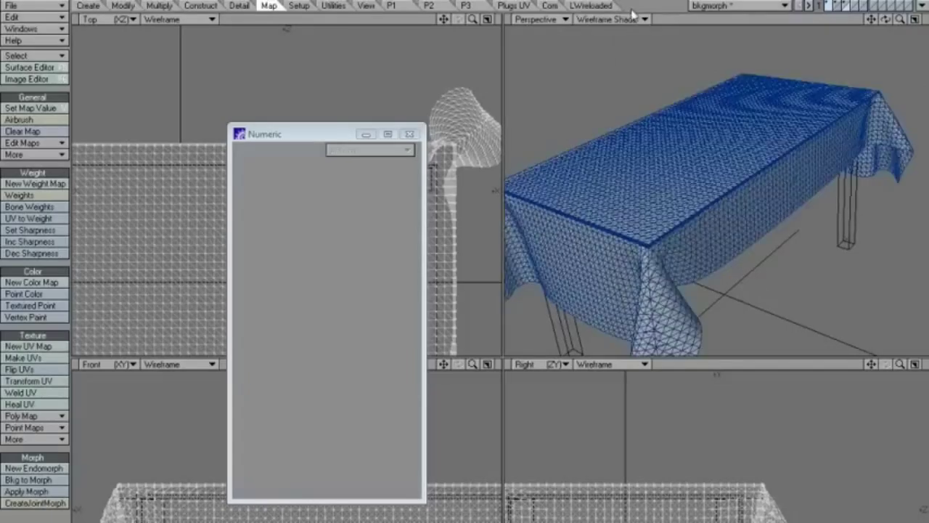
left_click_drag(679, 209, 733, 215, "alt")
left_click_drag(733, 214, 631, 232, "alt+shift")
left_click_drag(631, 232, 671, 228, "alt")
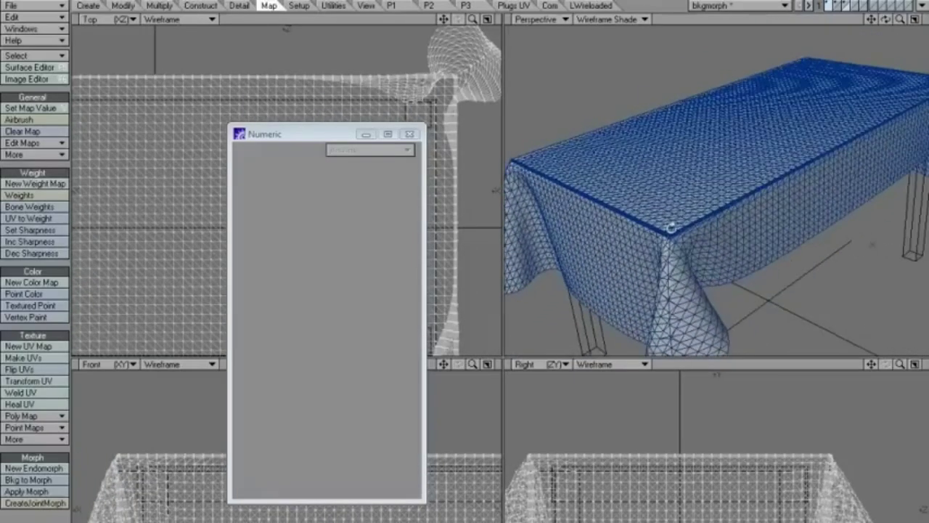
left_click_drag(786, 127, 768, 77, "alt")
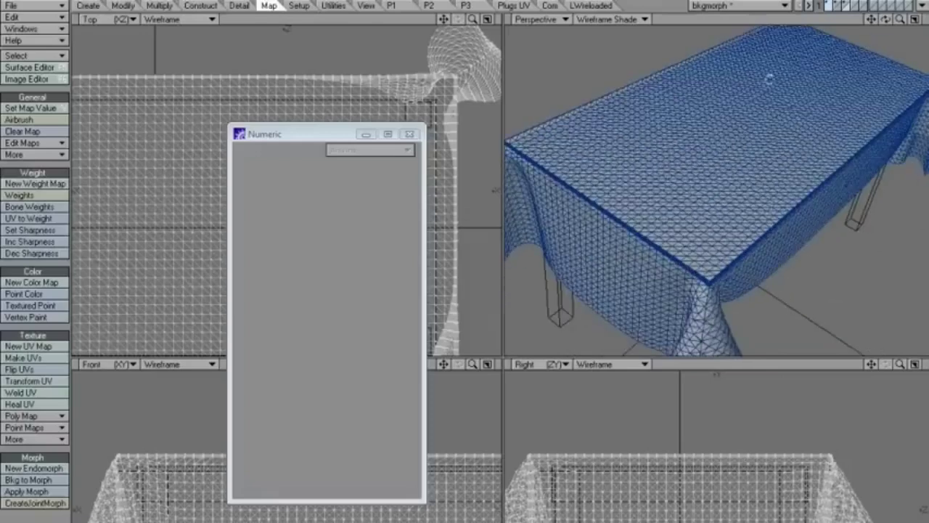
left_click_drag(748, 177, 691, 187, "alt")
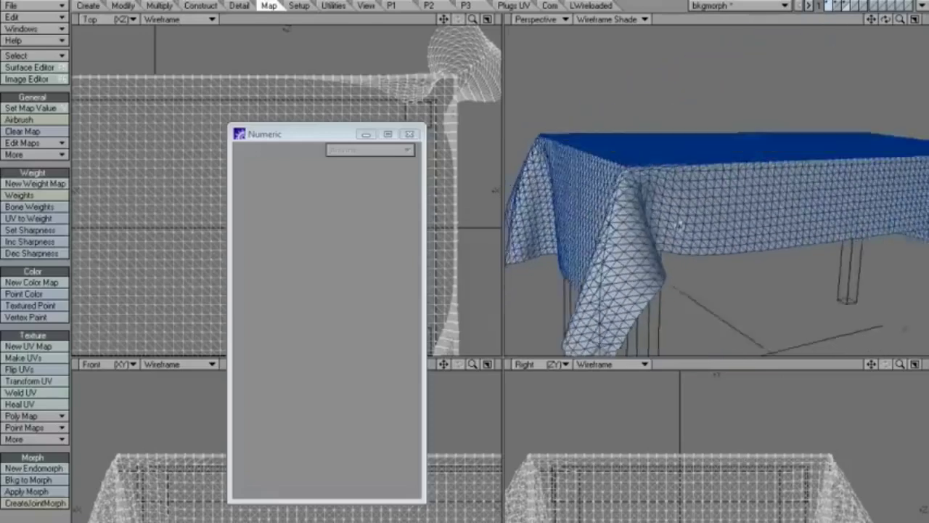